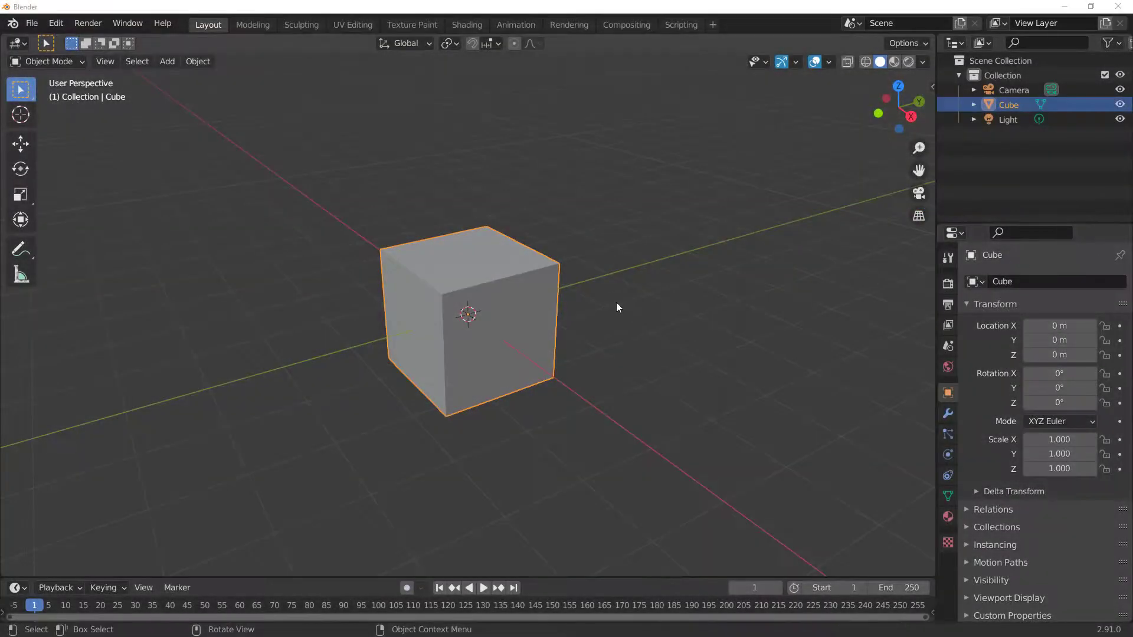
Deselect the default cube by clicking empty space in the viewport.
{"action": "left_click", "coordinate": [616, 303]}
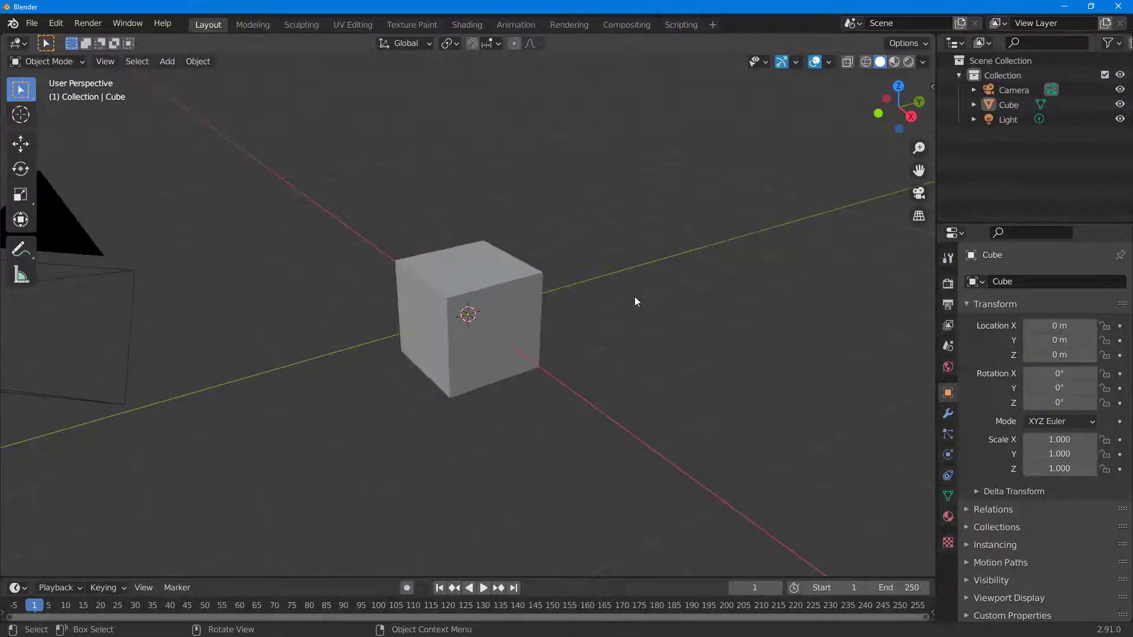
Select the cube, switch it into Edit Mode with Tab, and zoom in on the mesh.
{"action": "scroll", "coordinate": [633, 304], "scroll_direction": "up", "scroll_amount": 1}
{"action": "scroll", "coordinate": [634, 304], "scroll_direction": "down", "scroll_amount": 2}
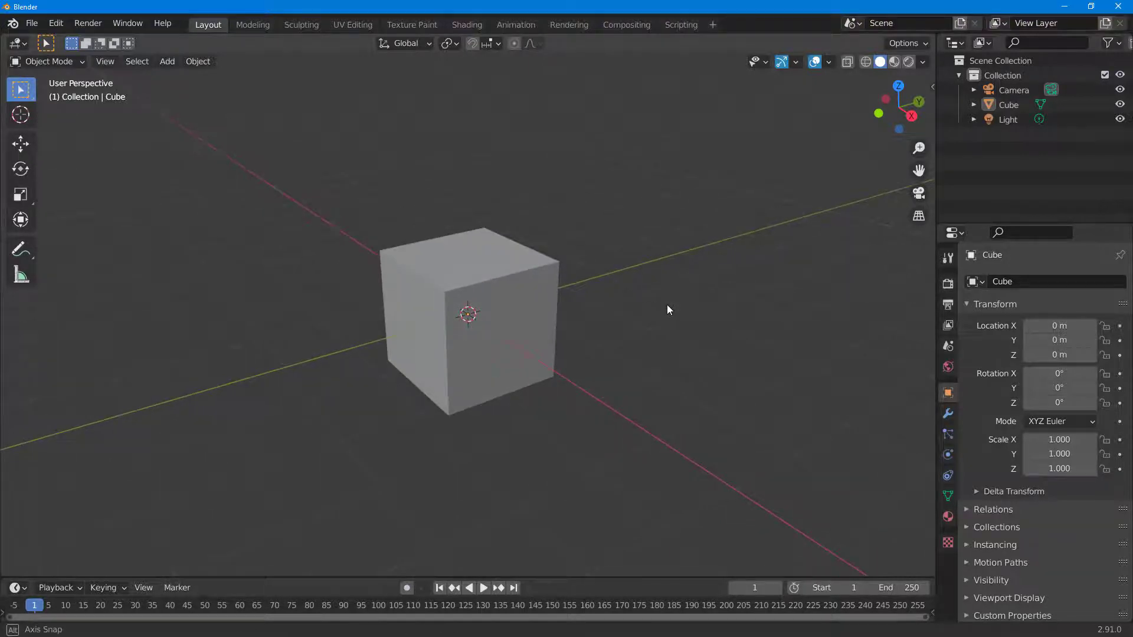
{"action": "middle_click_drag", "start_coordinate": [670, 309], "coordinate": [494, 323]}
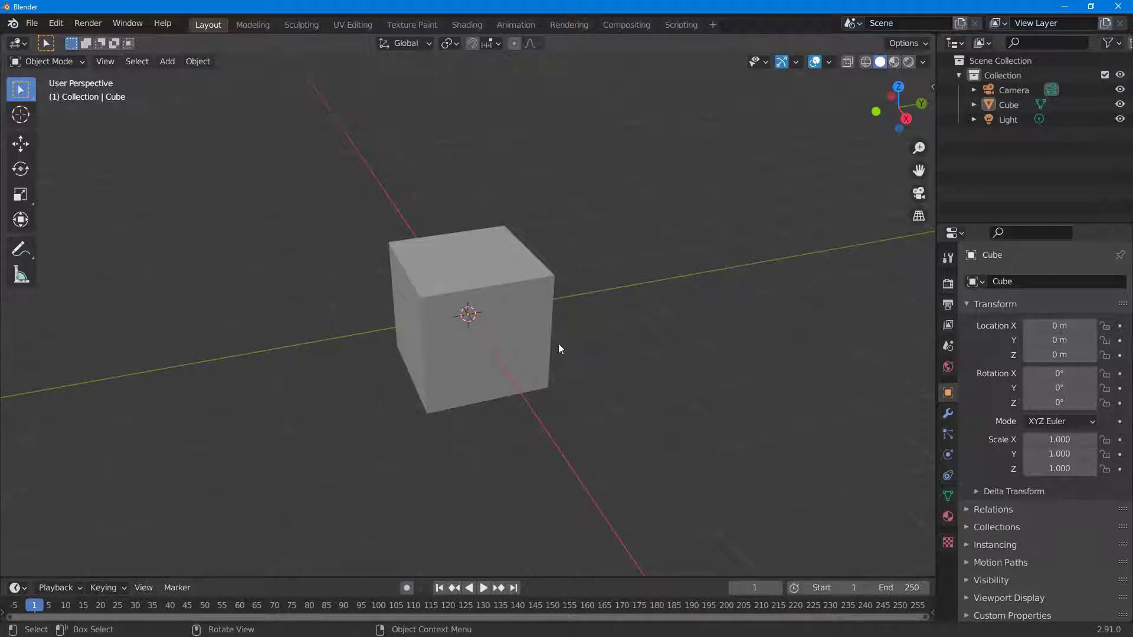
{"action": "left_click", "coordinate": [524, 312]}
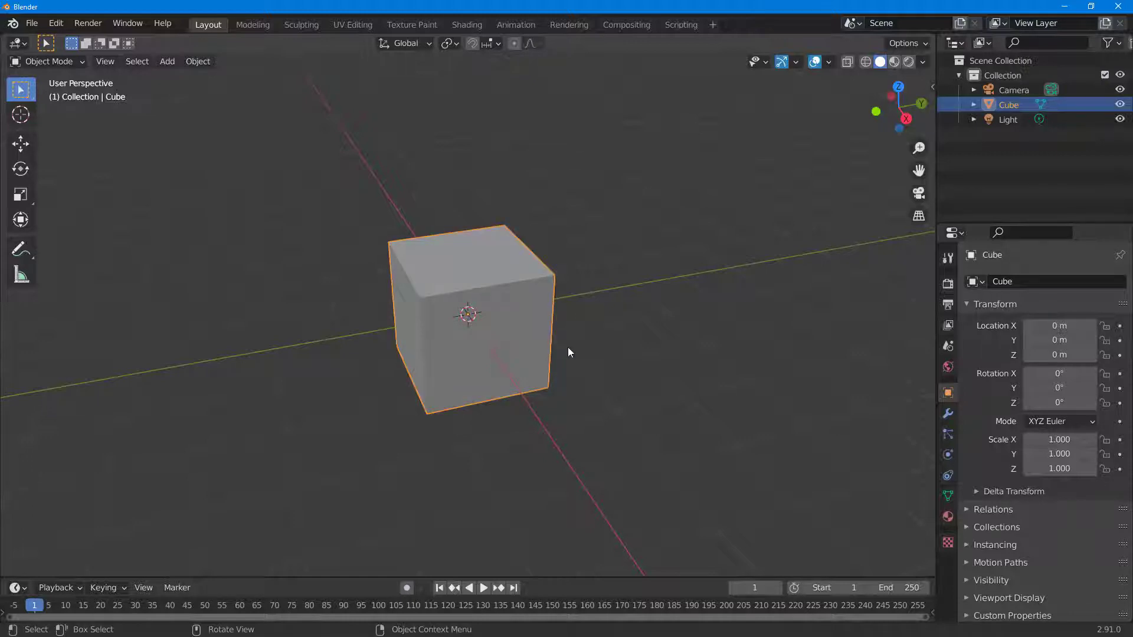
{"action": "key", "text": "Tab"}
{"action": "mouse_move", "coordinate": [568, 347]}
{"action": "middle_mouse_down"}
{"action": "mouse_move", "coordinate": [586, 325]}
{"action": "mouse_move", "coordinate": [575, 335]}
{"action": "middle_mouse_up"}
{"action": "scroll", "coordinate": [575, 335], "scroll_direction": "up", "scroll_amount": 2}
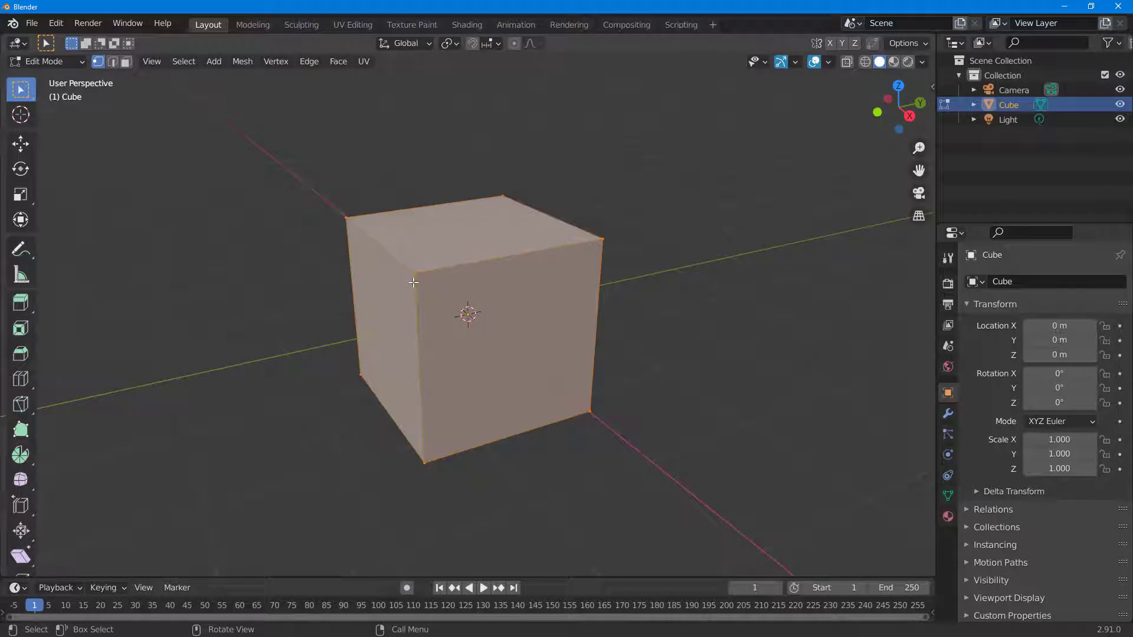
Select the top front-left corner vertex of the cube.
{"action": "left_click", "coordinate": [414, 273]}
{"action": "left_click", "coordinate": [602, 239]}
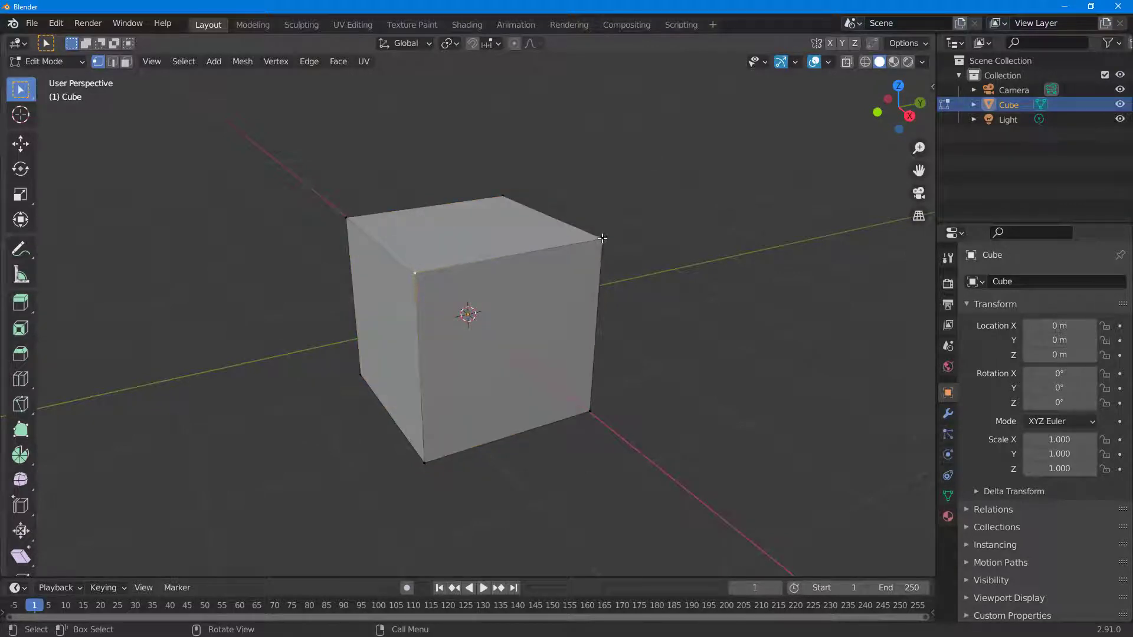
{"action": "left_click", "coordinate": [425, 461]}
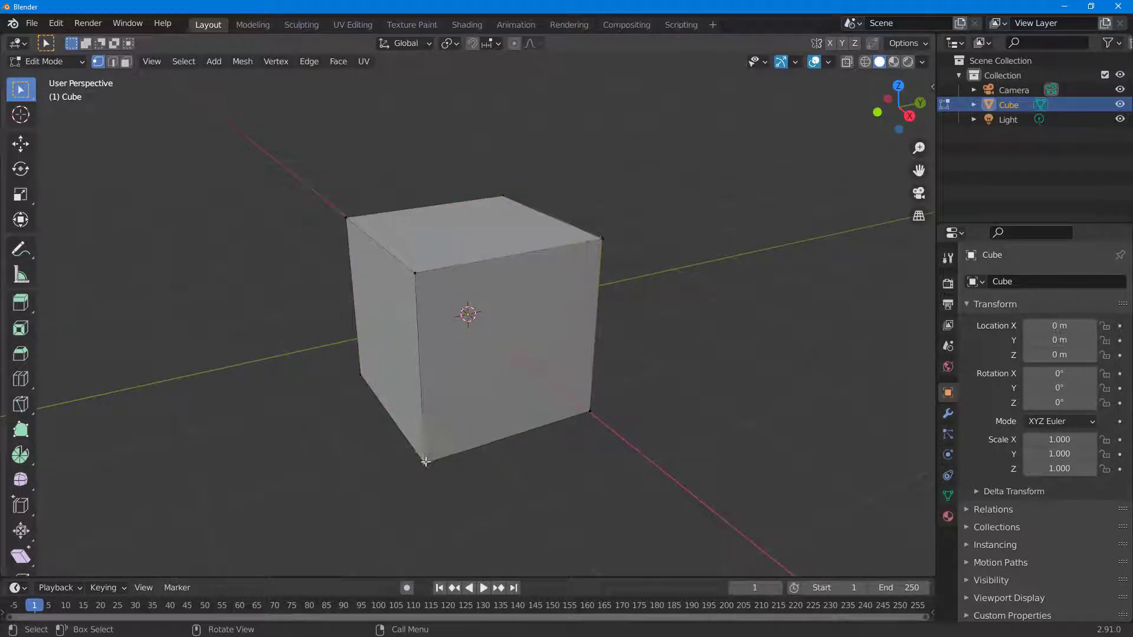
{"action": "left_click", "coordinate": [415, 272], "text": "shift"}
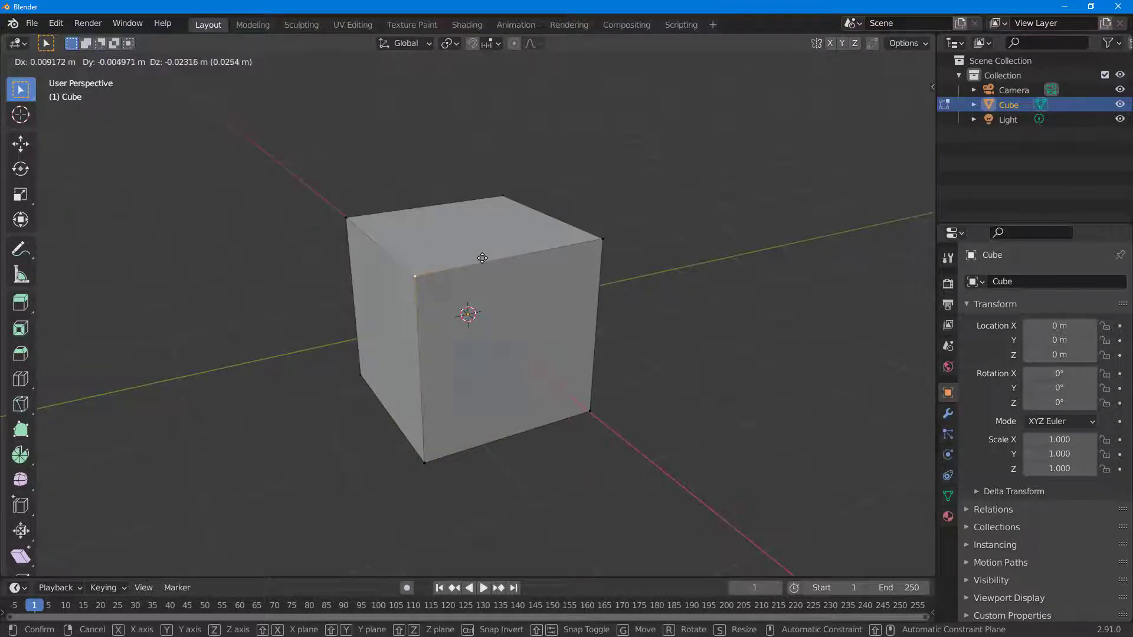
Move that vertex inward, then slide it along the Y axis with the Move gizmo.
{"action": "key", "text": "g"}
{"action": "left_click", "coordinate": [524, 240]}
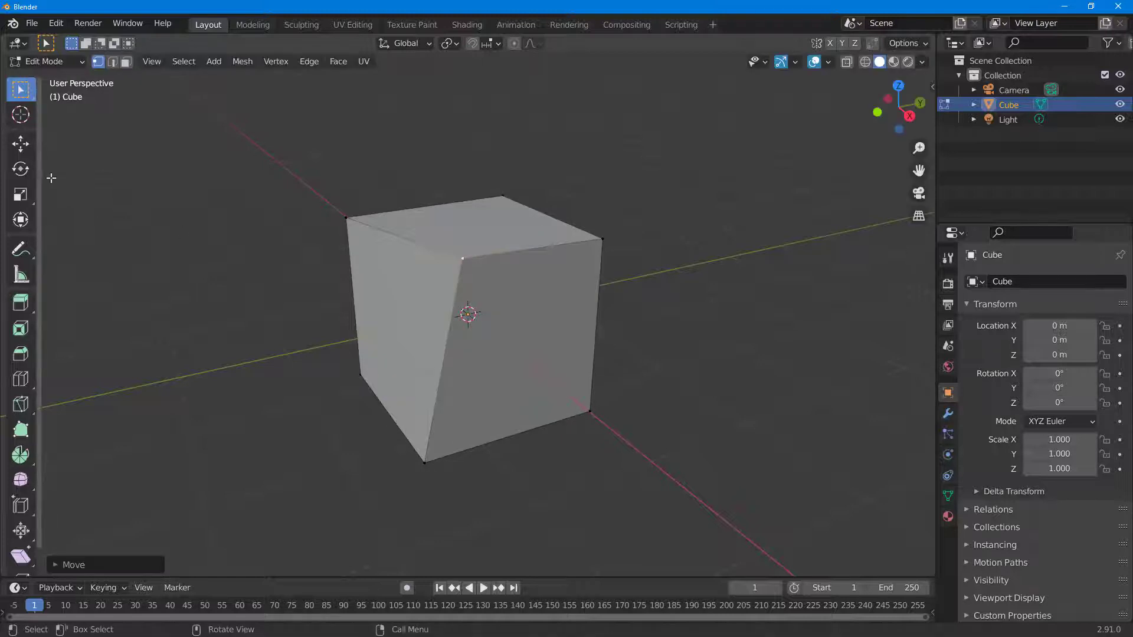
{"action": "left_click", "coordinate": [20, 144]}
{"action": "left_click_drag", "start_coordinate": [528, 254], "coordinate": [560, 239]}
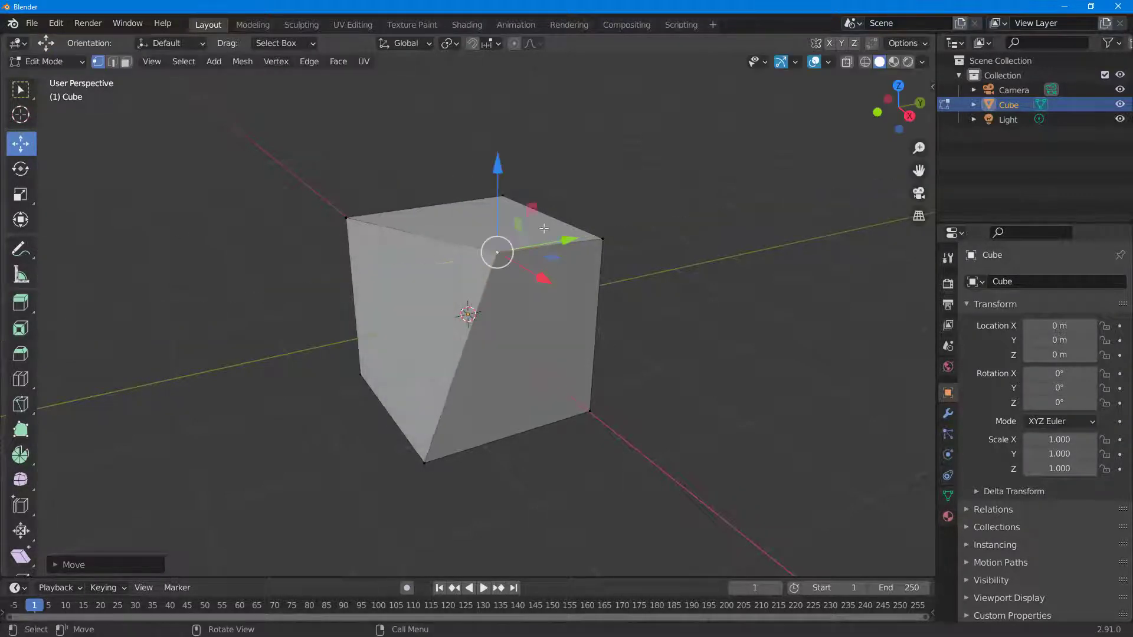
Push the selected vertex along the Z and X axes with the gizmo arrows.
{"action": "left_click_drag", "start_coordinate": [503, 165], "coordinate": [504, 230]}
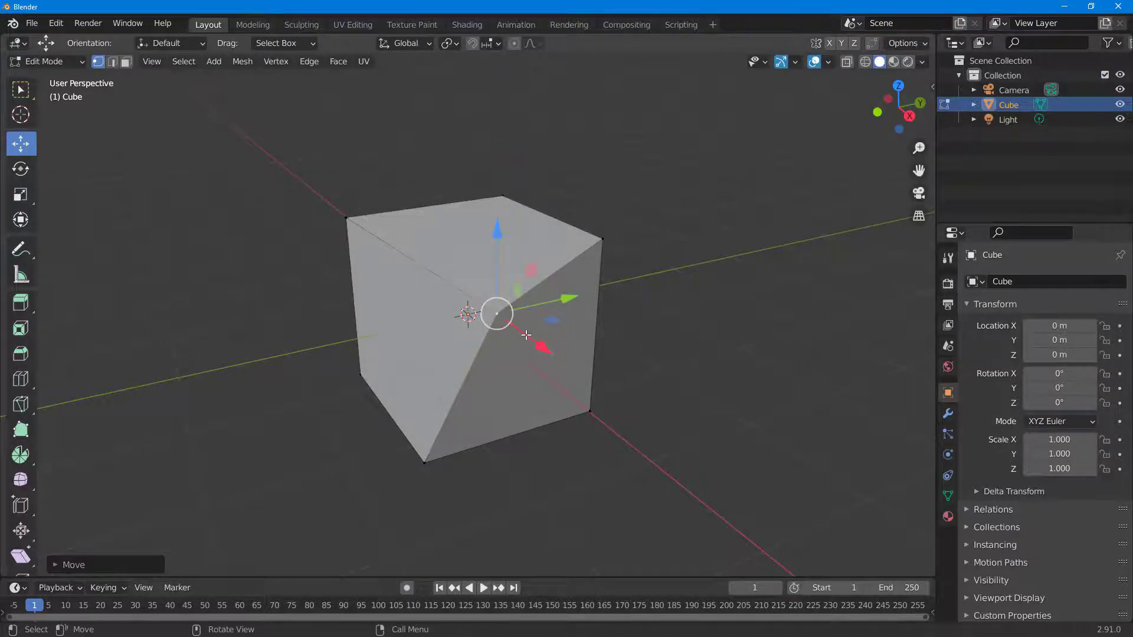
{"action": "mouse_move", "coordinate": [536, 329]}
{"action": "left_mouse_down"}
{"action": "mouse_move", "coordinate": [504, 311]}
{"action": "mouse_move", "coordinate": [519, 331]}
{"action": "left_mouse_up"}
{"action": "middle_click_drag", "start_coordinate": [735, 373], "coordinate": [890, 374]}
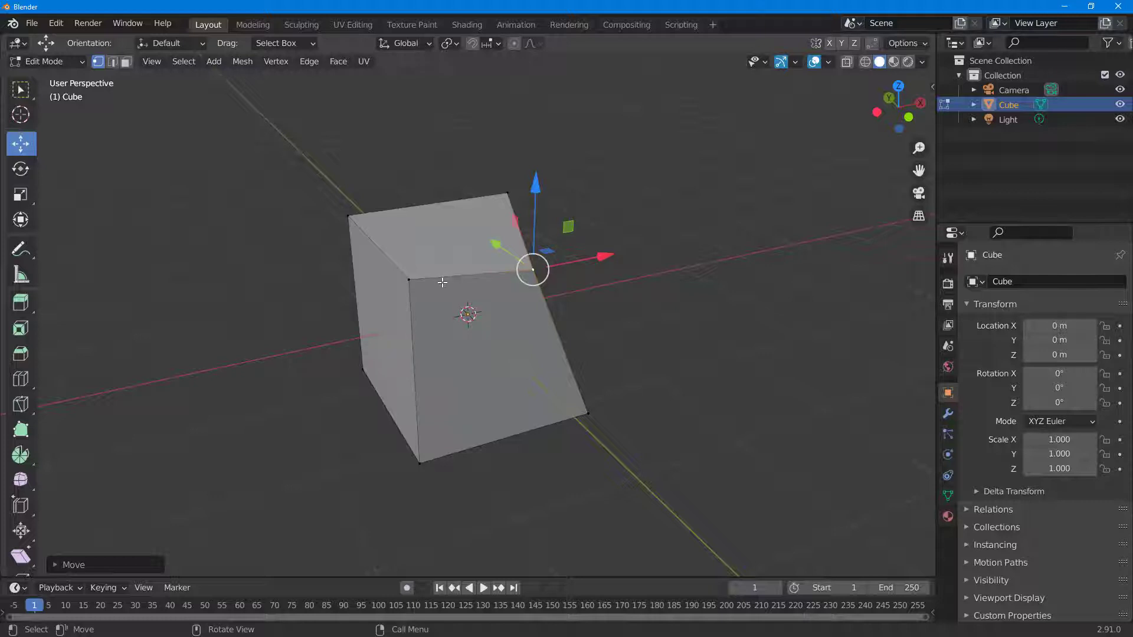
{"action": "middle_click_drag", "start_coordinate": [588, 320], "coordinate": [587, 349]}
Raise another front corner vertex along Z and inspect the lopsided shape.
{"action": "left_click", "coordinate": [413, 321]}
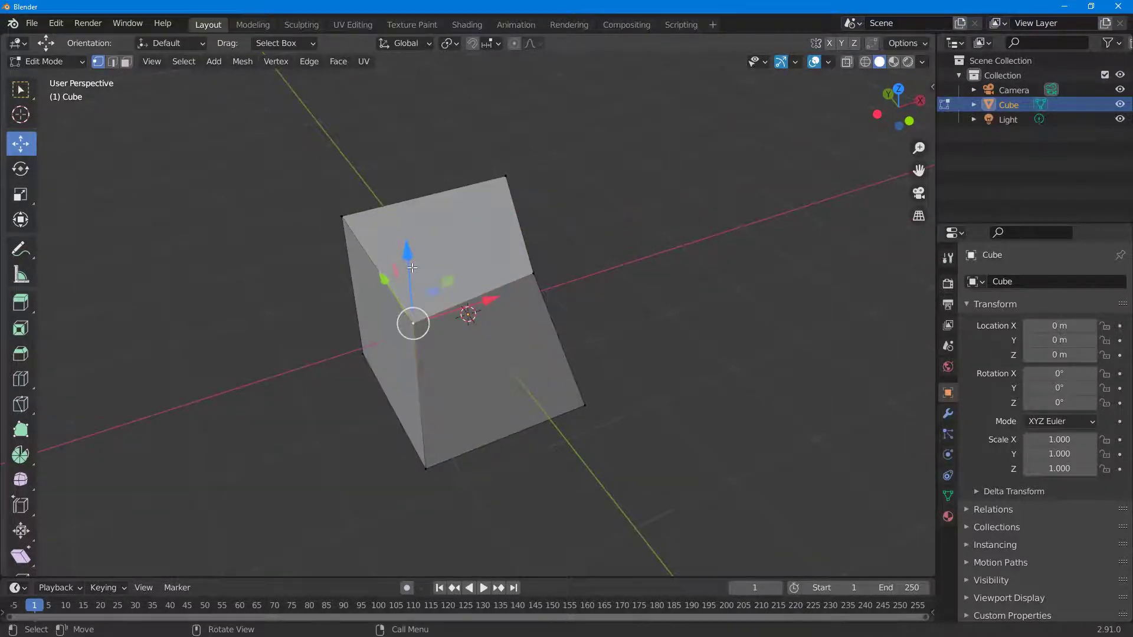
{"action": "left_click_drag", "start_coordinate": [406, 262], "coordinate": [412, 226]}
{"action": "middle_click_drag", "start_coordinate": [705, 324], "coordinate": [550, 304]}
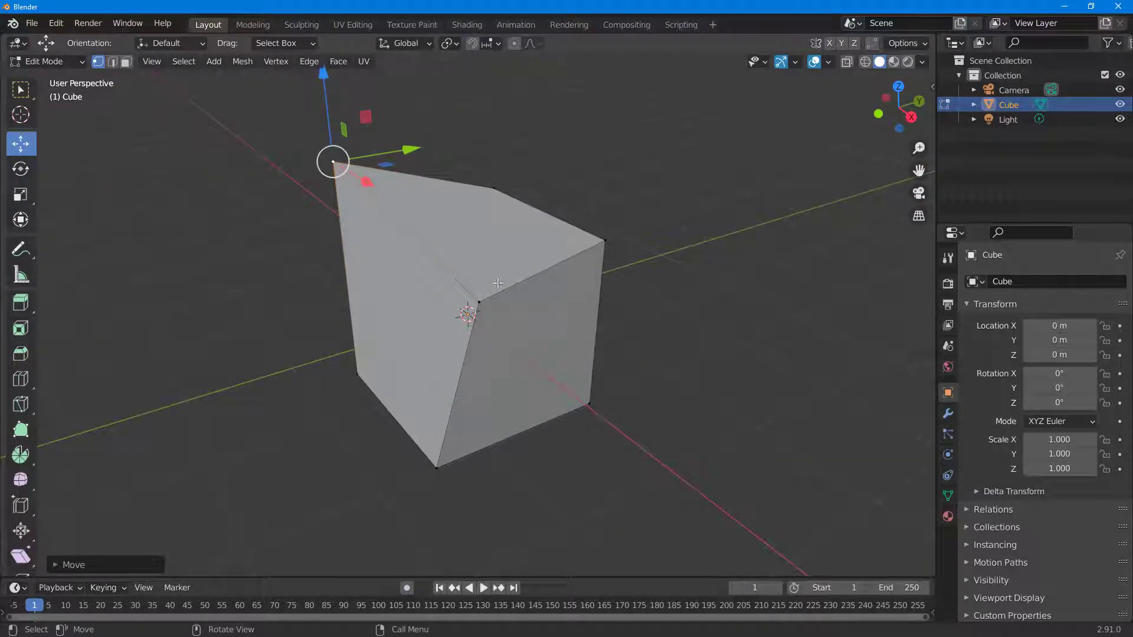
{"action": "mouse_move", "coordinate": [652, 283]}
{"action": "middle_mouse_down"}
{"action": "mouse_move", "coordinate": [637, 306]}
{"action": "mouse_move", "coordinate": [566, 294]}
{"action": "mouse_move", "coordinate": [638, 290]}
{"action": "middle_mouse_up"}
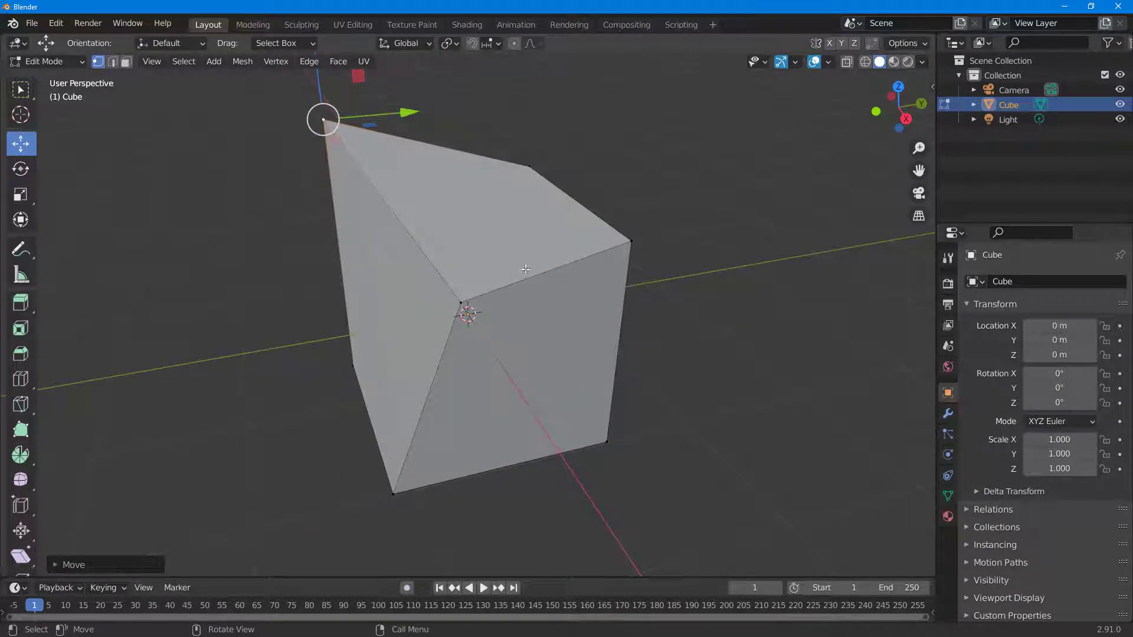
{"action": "left_click", "coordinate": [619, 228]}
In edge select mode, raise the upper-left edge along the Z axis.
{"action": "key", "text": "2"}
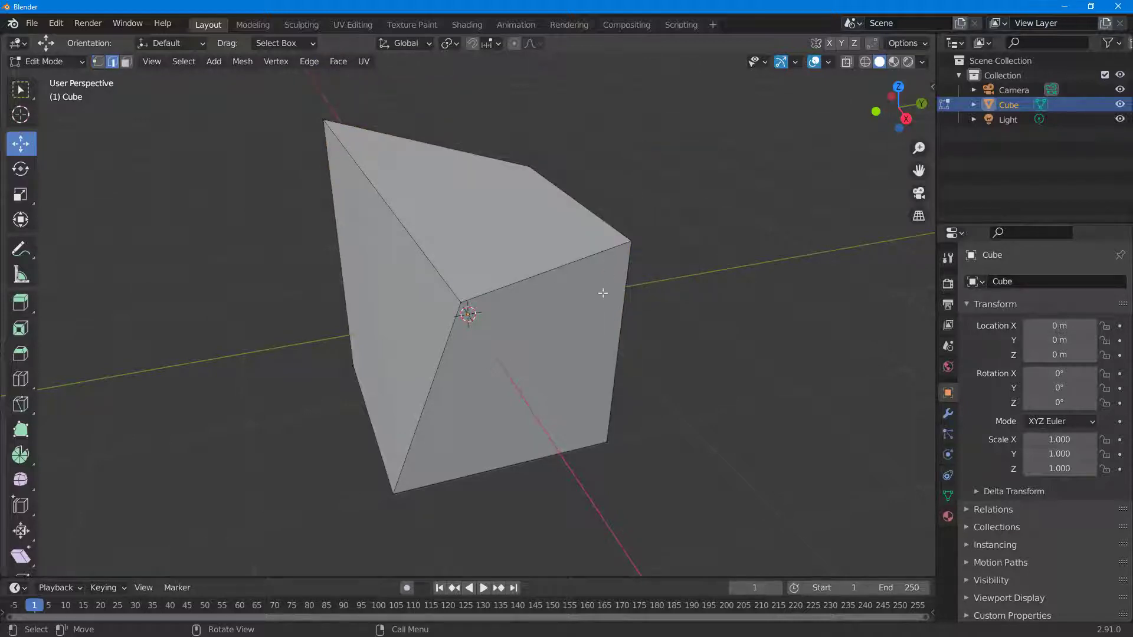
{"action": "left_click", "coordinate": [523, 276]}
{"action": "left_click", "coordinate": [416, 243]}
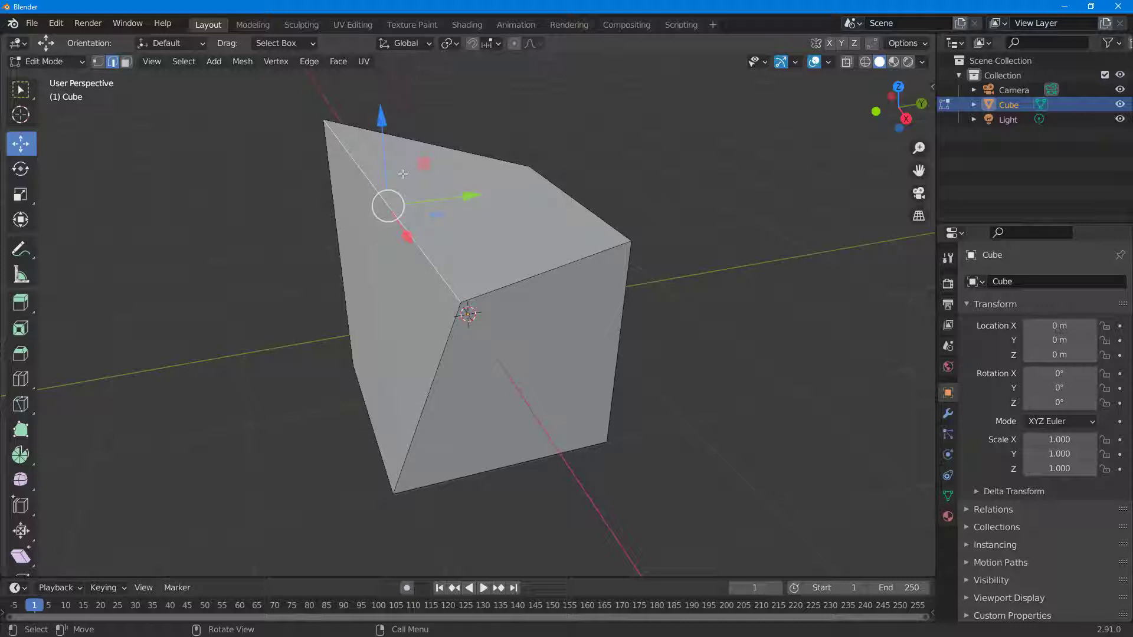
{"action": "left_click_drag", "start_coordinate": [382, 122], "coordinate": [401, 173]}
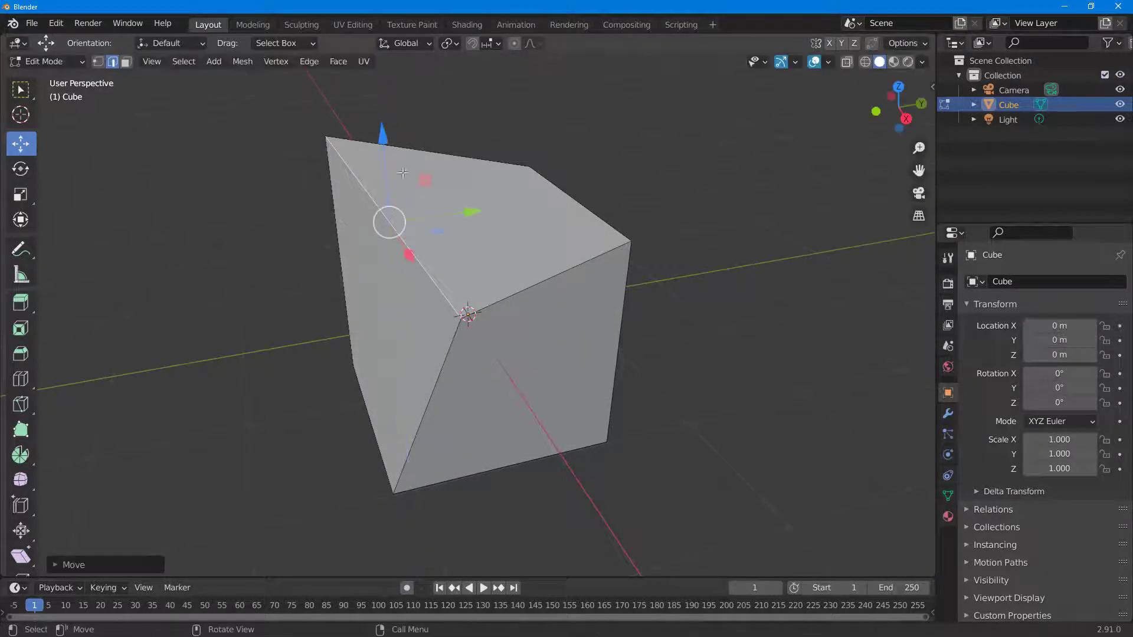
Lower the upper-left and right top edges together along Z, then deselect.
{"action": "left_click", "coordinate": [560, 276]}
{"action": "left_click", "coordinate": [439, 369]}
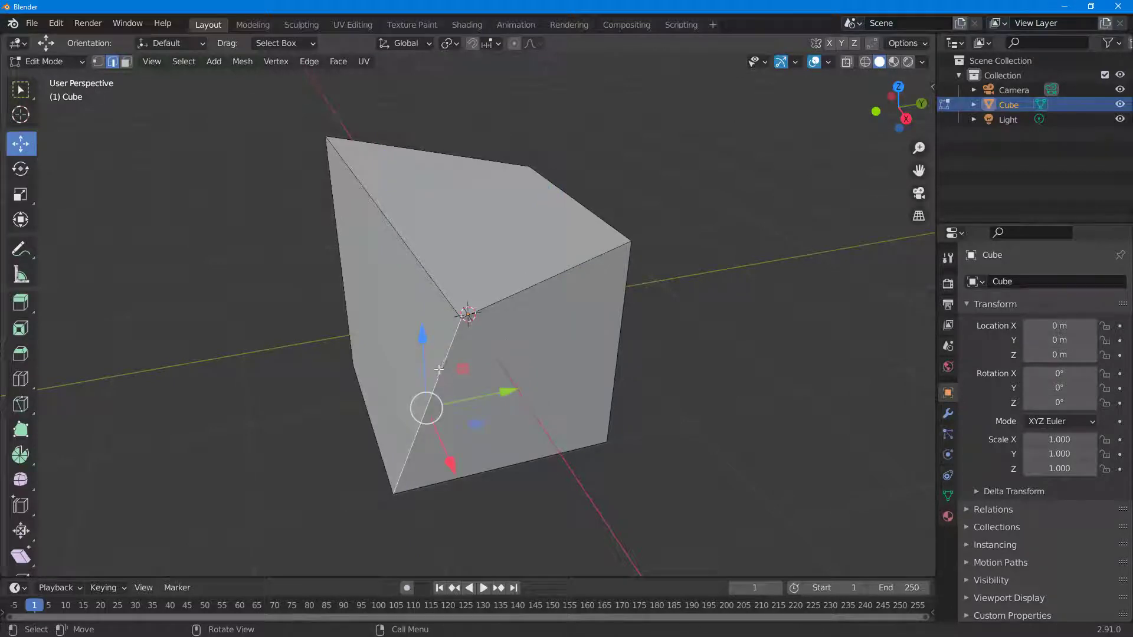
{"action": "left_click", "coordinate": [408, 258]}
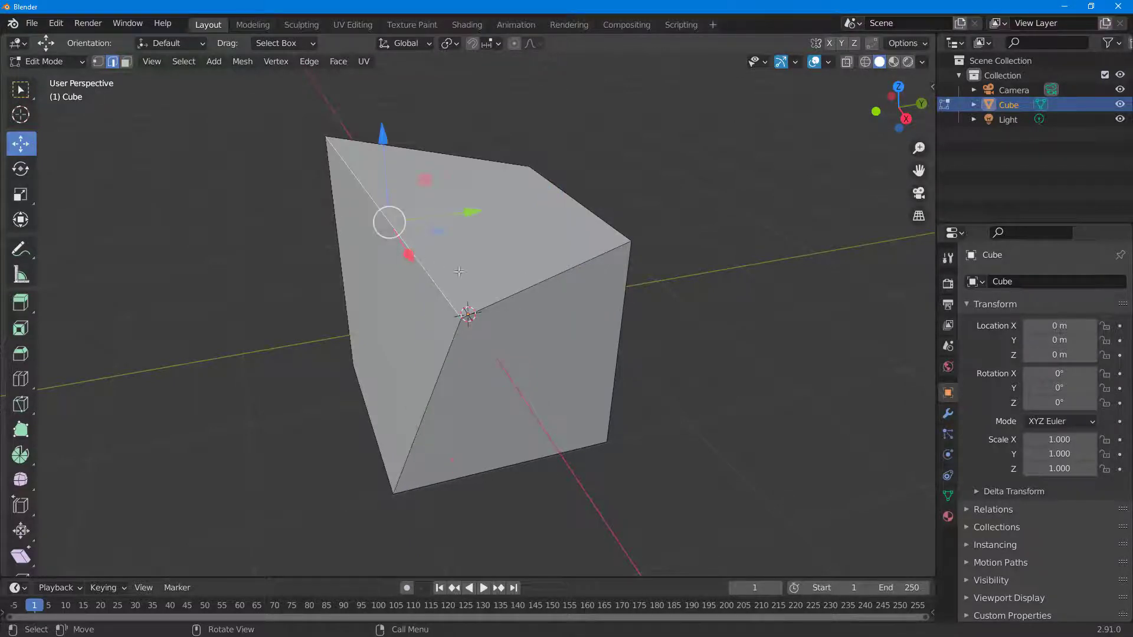
{"action": "left_click", "coordinate": [515, 292], "text": "shift"}
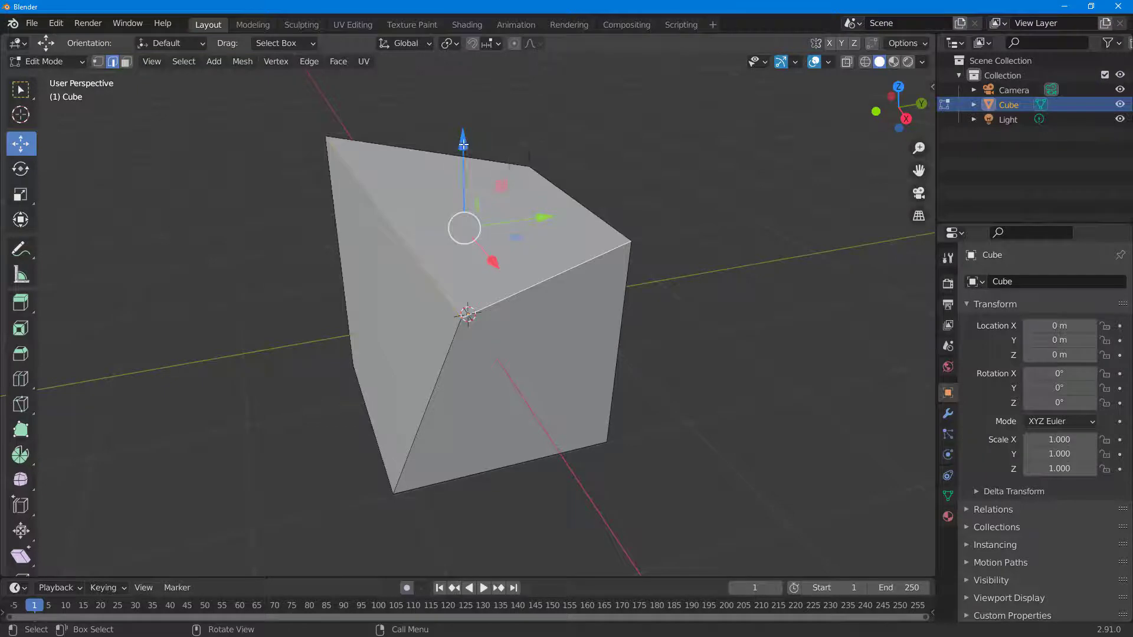
{"action": "mouse_move", "coordinate": [463, 141]}
{"action": "left_mouse_down"}
{"action": "mouse_move", "coordinate": [463, 80]}
{"action": "mouse_move", "coordinate": [467, 189]}
{"action": "mouse_move", "coordinate": [464, 154]}
{"action": "left_mouse_up"}
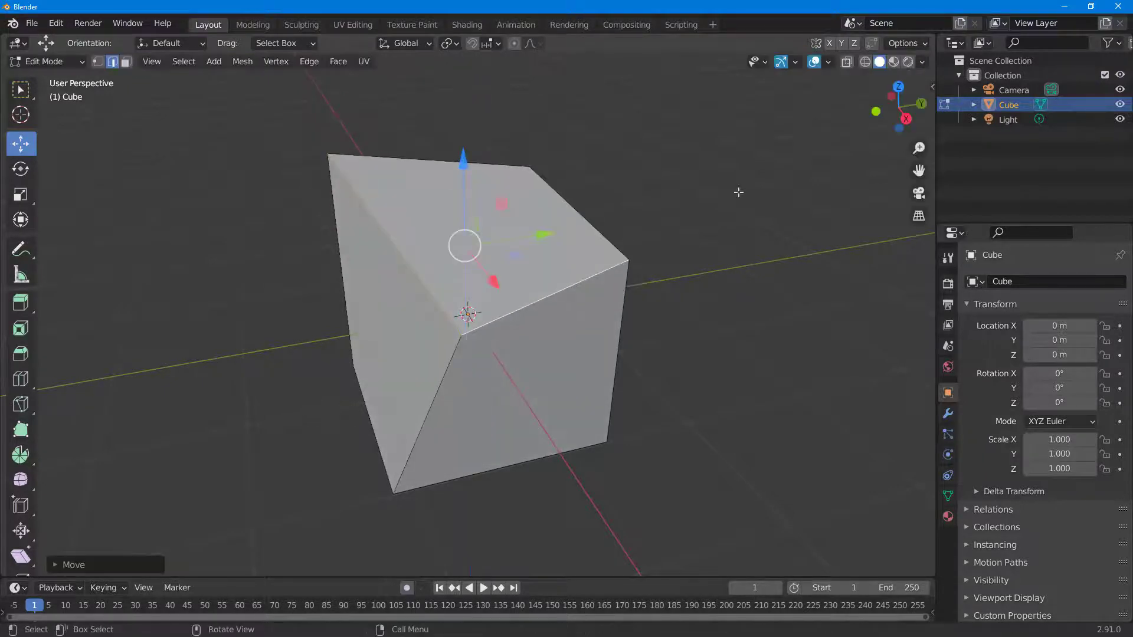
{"action": "left_click", "coordinate": [675, 186]}
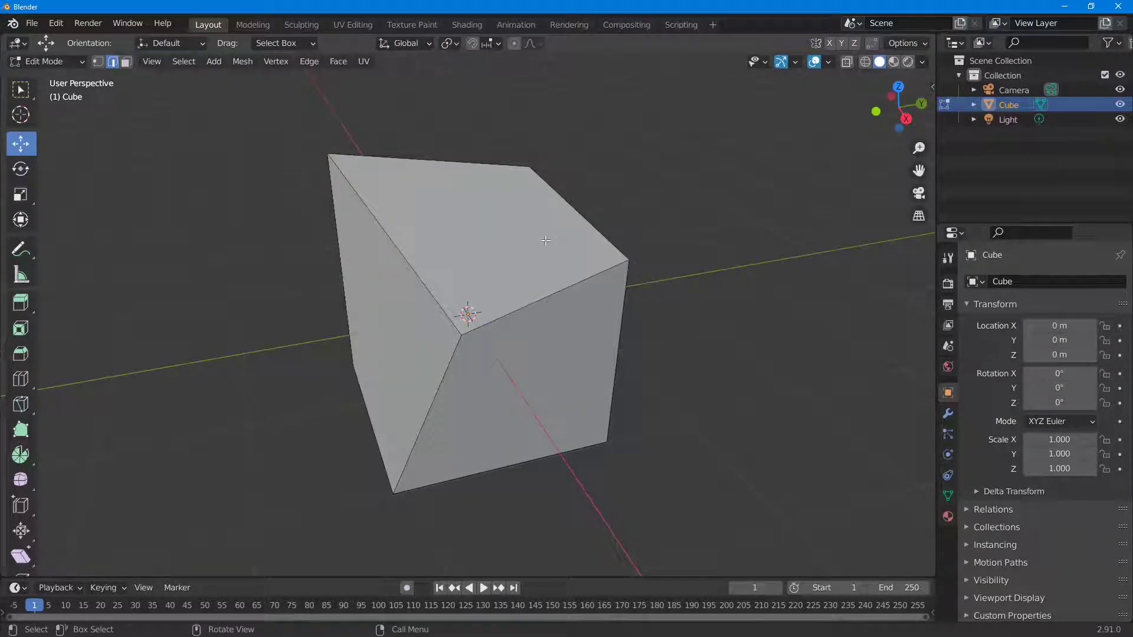
In face select mode, select the left, front and top faces and try a Z move, then cancel it.
{"action": "key", "text": "3"}
{"action": "left_click", "coordinate": [451, 211]}
{"action": "left_click", "coordinate": [552, 386]}
{"action": "left_click", "coordinate": [367, 334]}
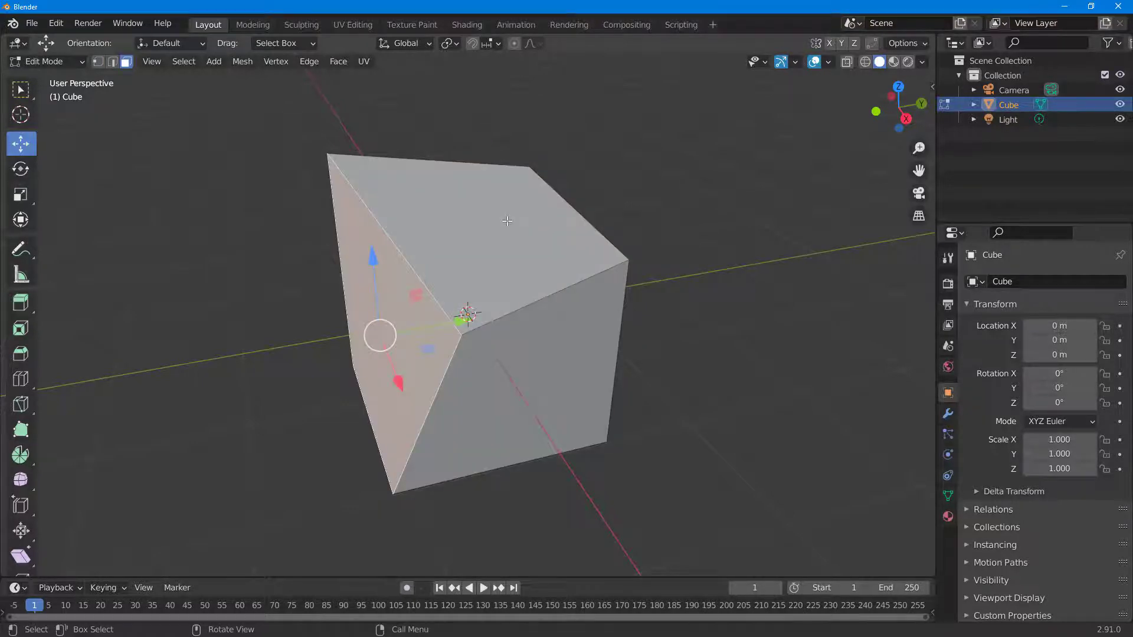
{"action": "left_click", "coordinate": [507, 222]}
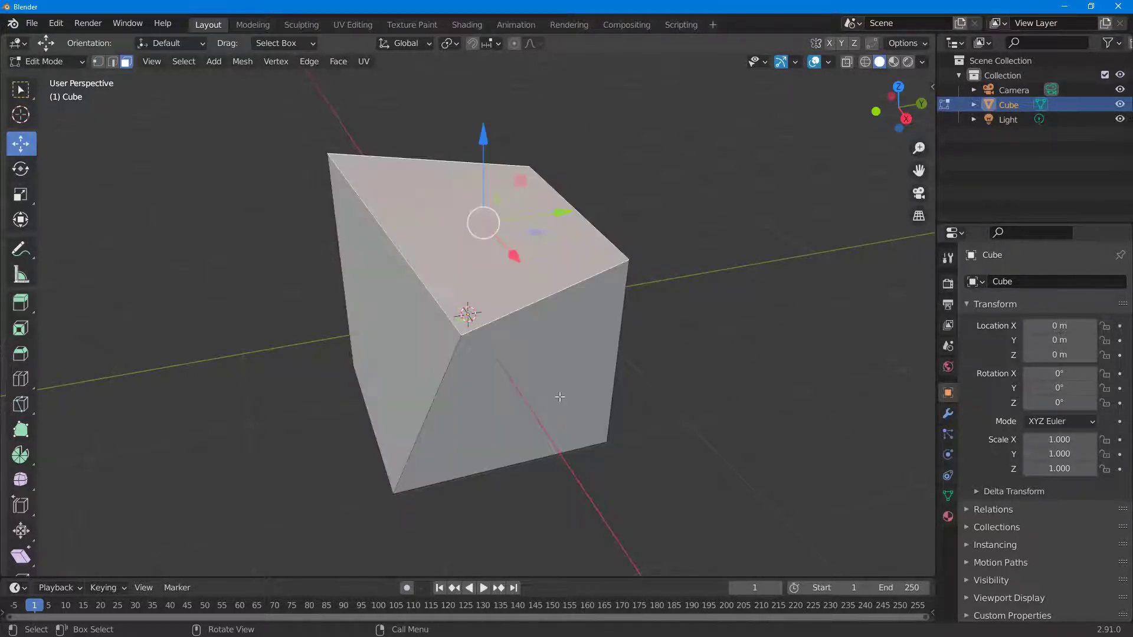
{"action": "left_click", "coordinate": [426, 321]}
{"action": "left_click", "coordinate": [539, 345], "text": "shift"}
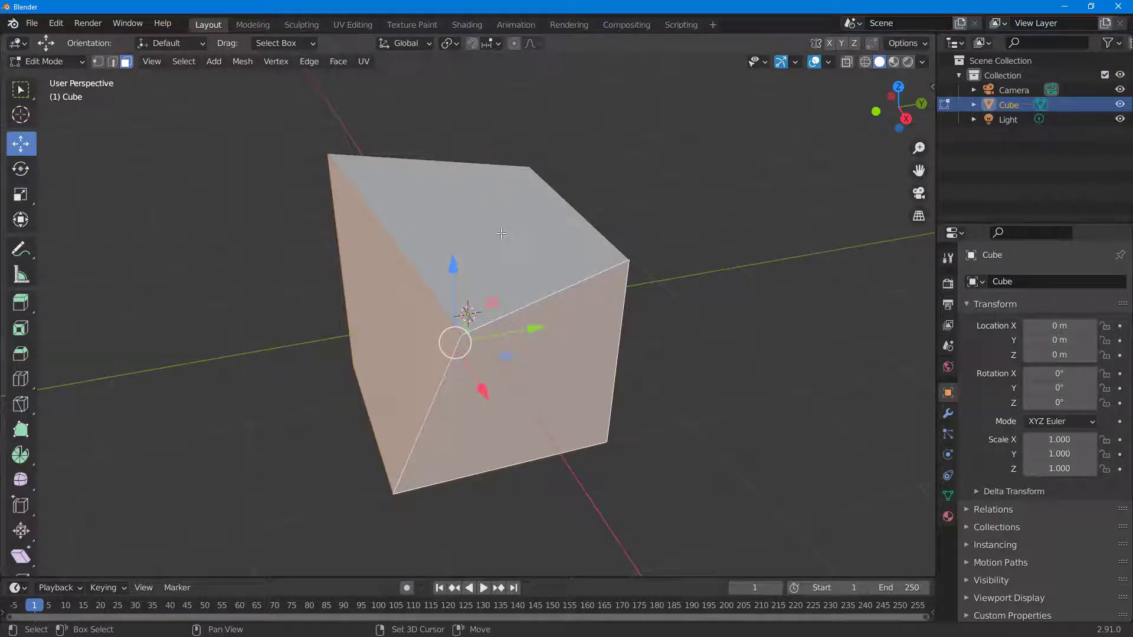
{"action": "left_click", "coordinate": [466, 212], "text": "shift"}
{"action": "key", "text": "g"}
{"action": "key", "text": "z"}
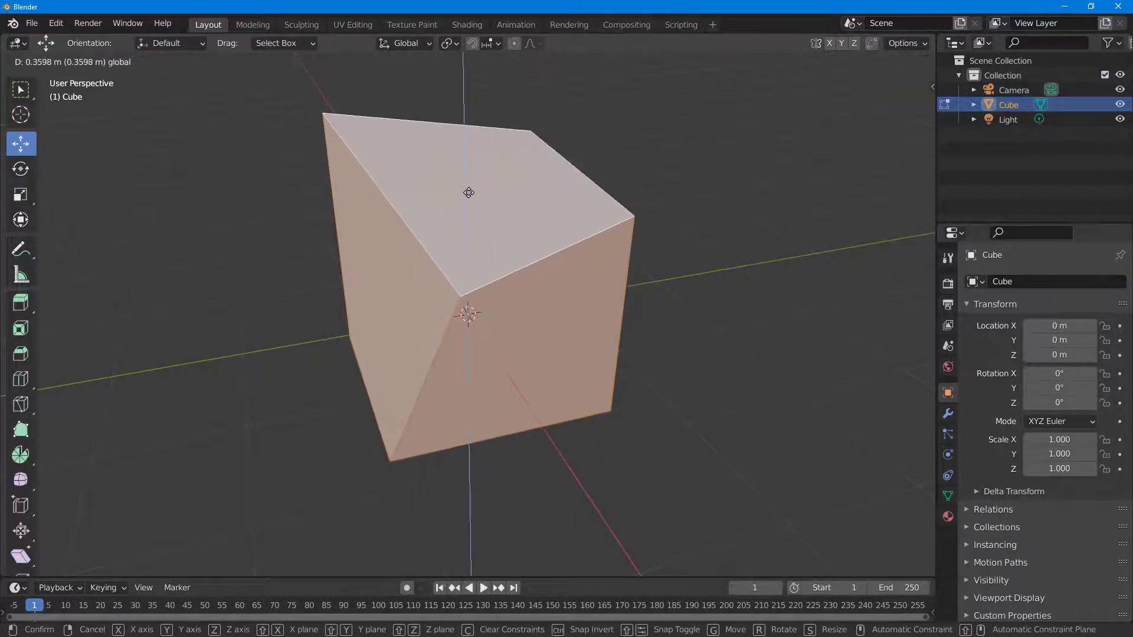
{"action": "key", "text": "Escape"}
Grab the side face and pull it outward and sideways to a new position.
{"action": "left_click", "coordinate": [552, 321]}
{"action": "middle_click_drag", "start_coordinate": [731, 300], "coordinate": [600, 303]}
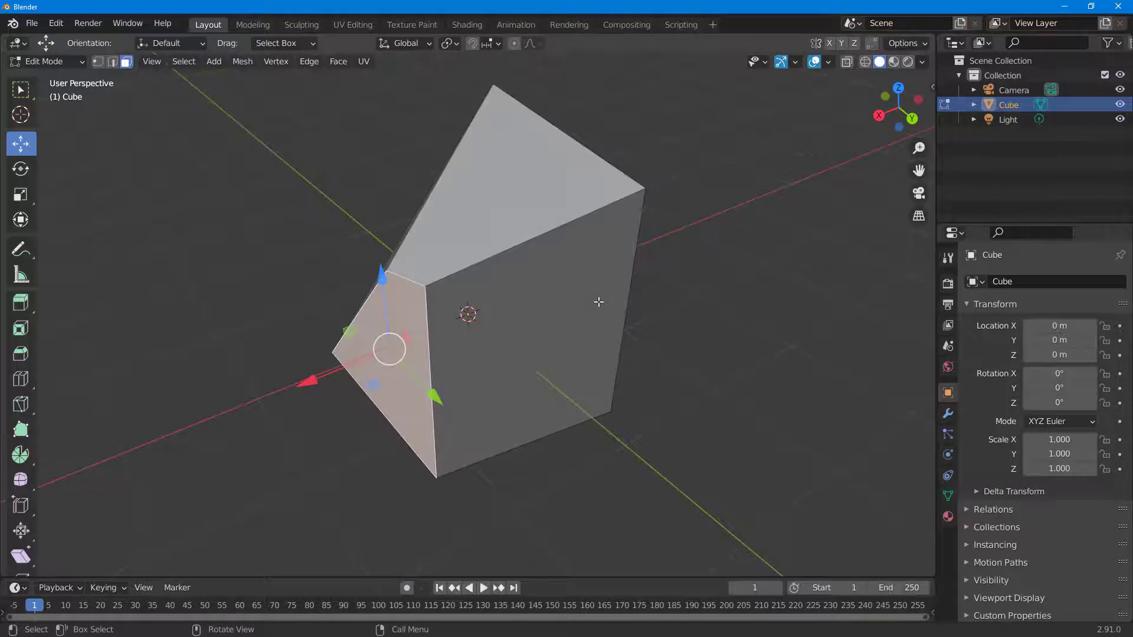
{"action": "key", "text": "g"}
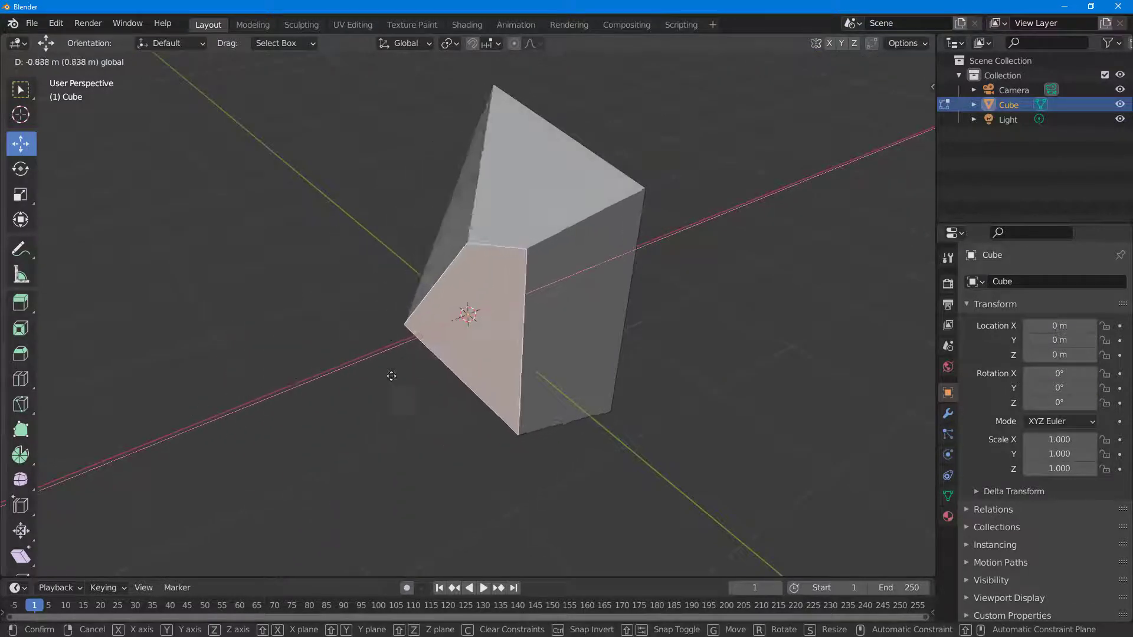
{"action": "left_click", "coordinate": [336, 400]}
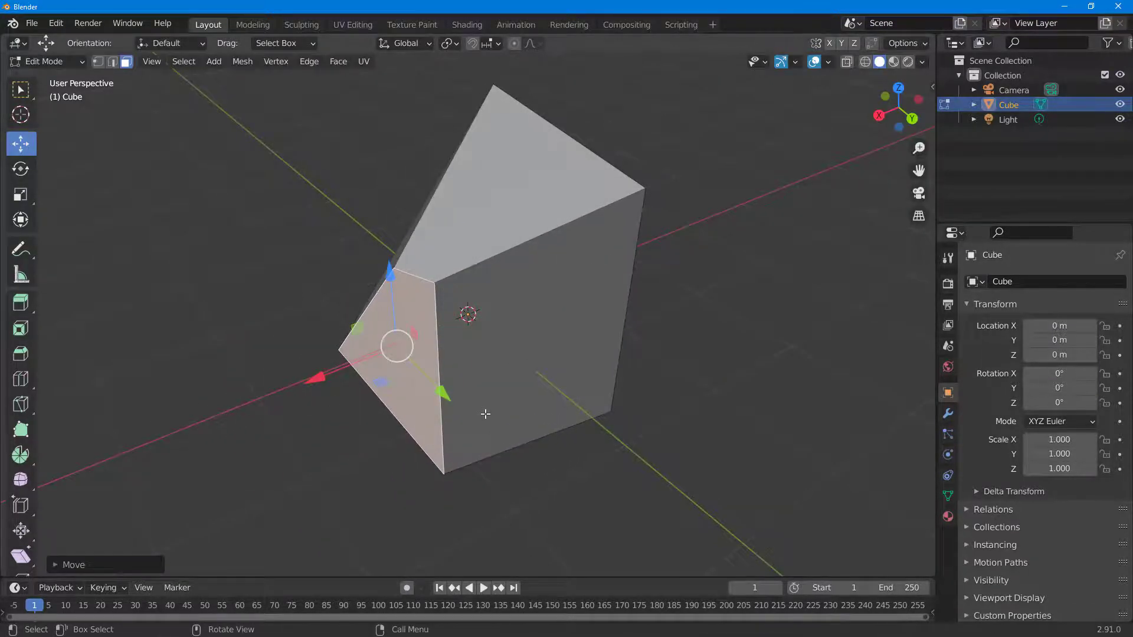
{"action": "middle_click_drag", "start_coordinate": [484, 414], "coordinate": [652, 384]}
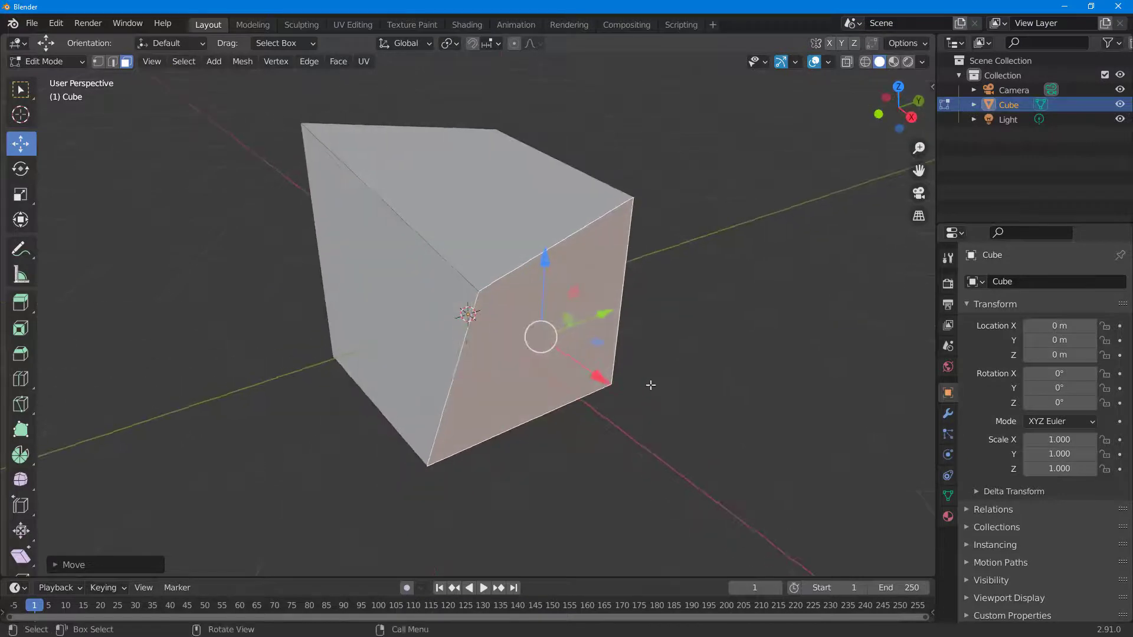
Select the front and top-right corner vertices and shift that edge slightly along Z.
{"action": "left_click", "coordinate": [761, 327]}
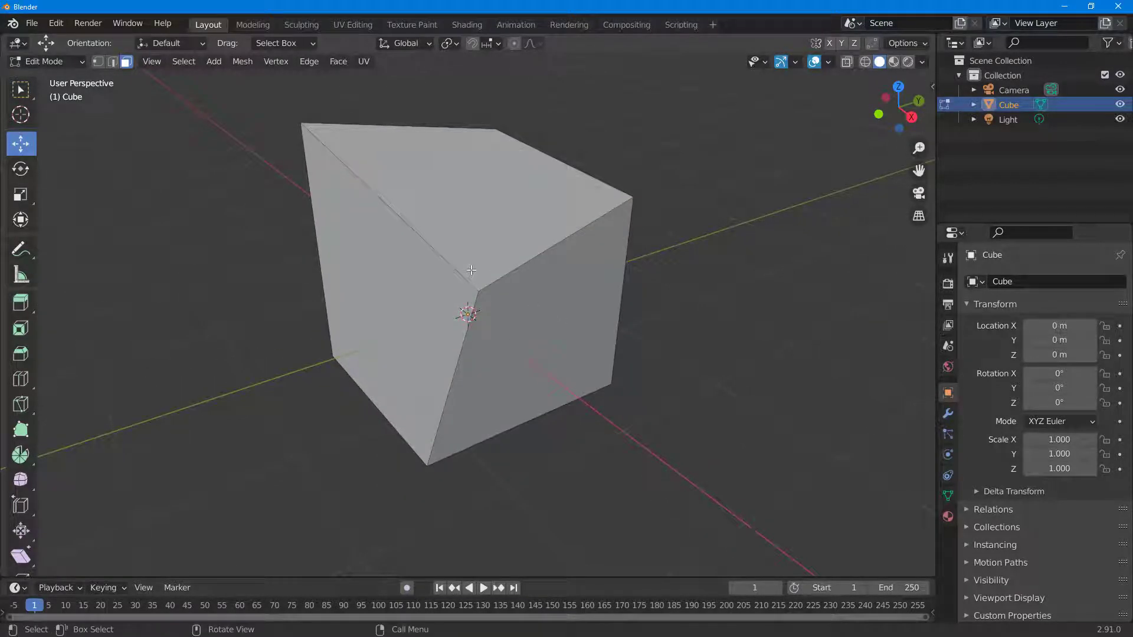
{"action": "key", "text": "1"}
{"action": "left_click", "coordinate": [478, 292]}
{"action": "left_click", "coordinate": [633, 197], "text": "shift"}
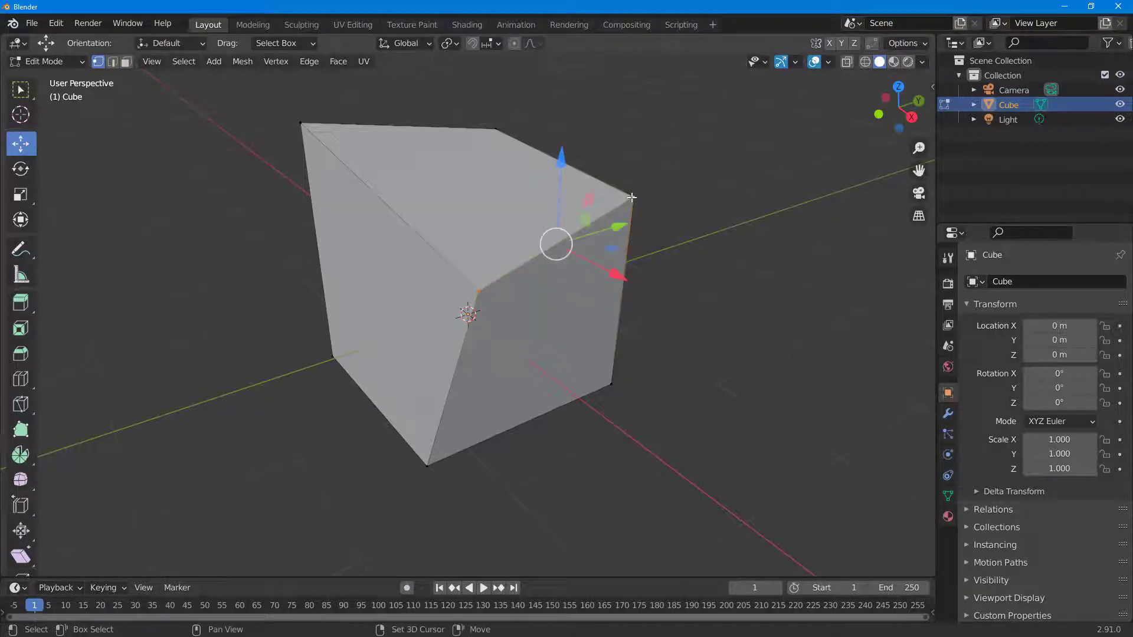
{"action": "left_click_drag", "start_coordinate": [560, 159], "coordinate": [583, 152]}
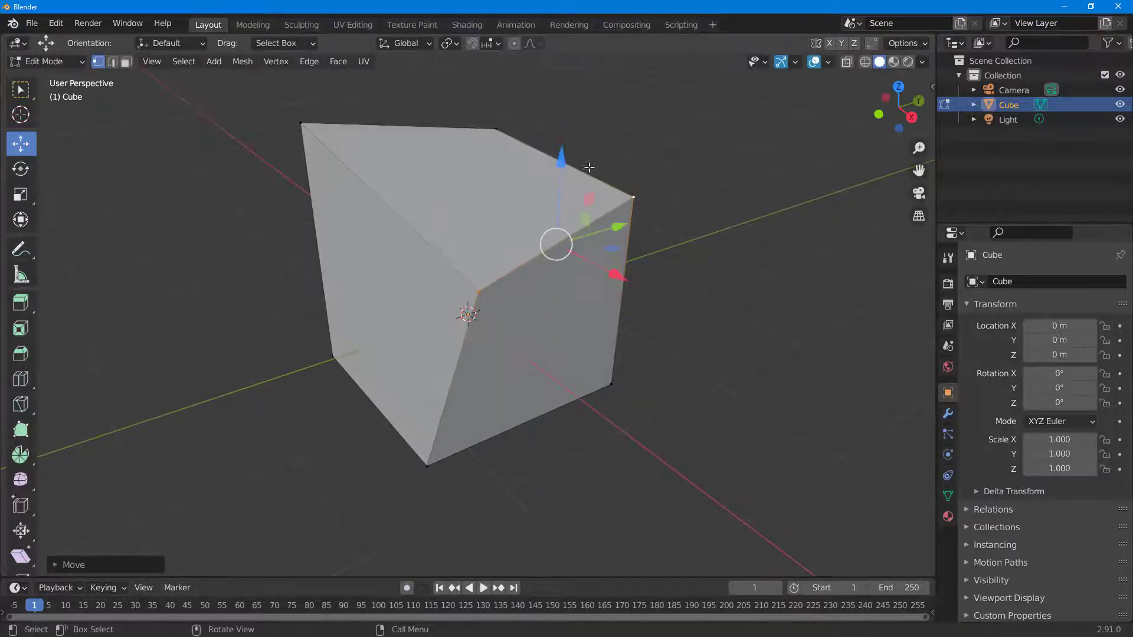
{"action": "scroll", "coordinate": [694, 275], "scroll_direction": "down", "scroll_amount": 1}
{"action": "middle_click_drag", "start_coordinate": [693, 275], "coordinate": [602, 272]}
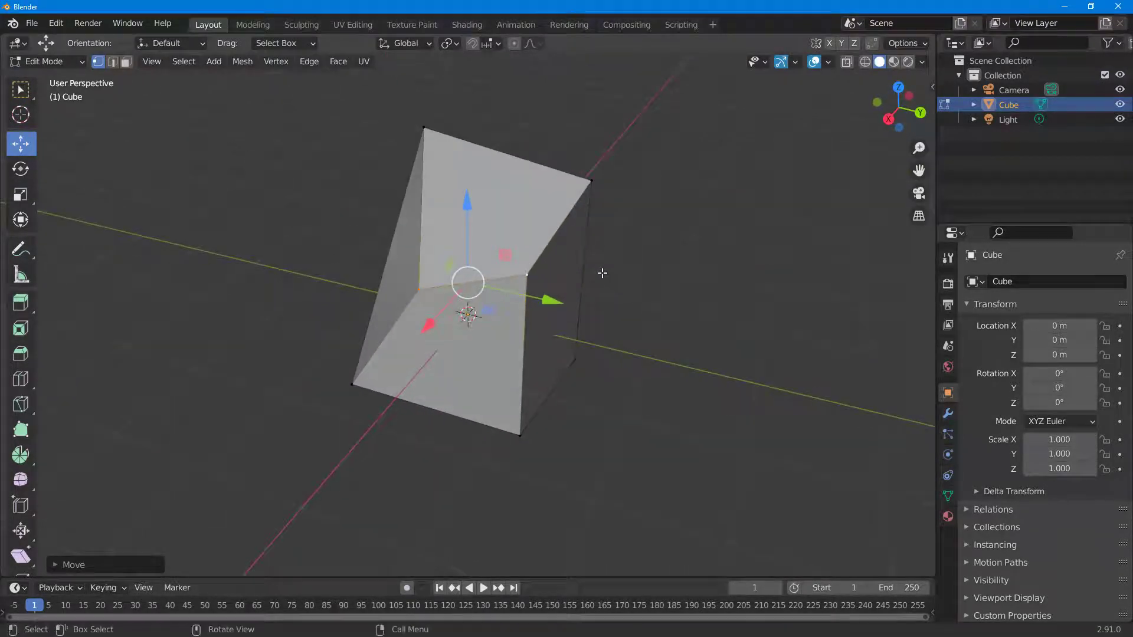
Add the two remaining lower corners and slide that lower face along X, then deselect.
{"action": "left_click", "coordinate": [351, 384], "text": "shift"}
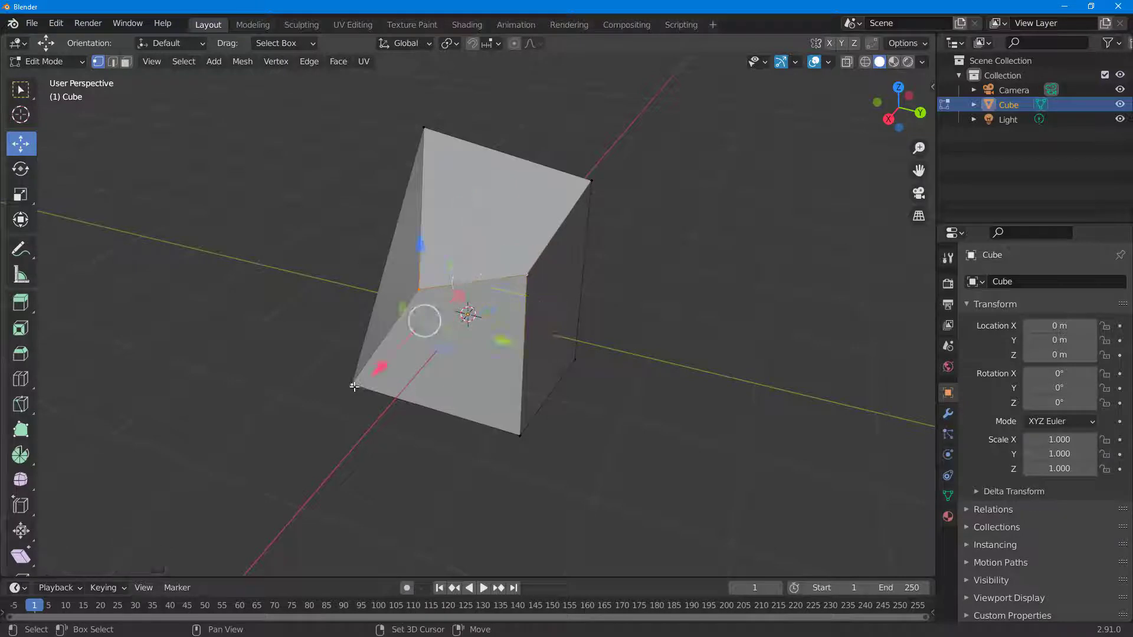
{"action": "left_click", "coordinate": [521, 435], "text": "shift"}
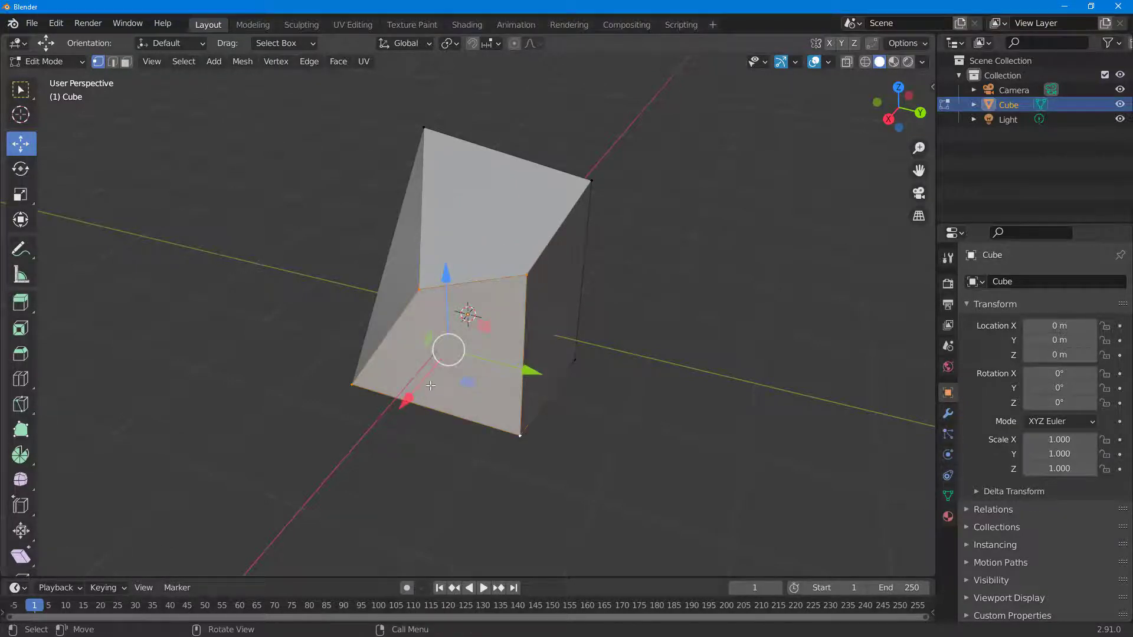
{"action": "key", "text": "g"}
{"action": "key", "text": "x"}
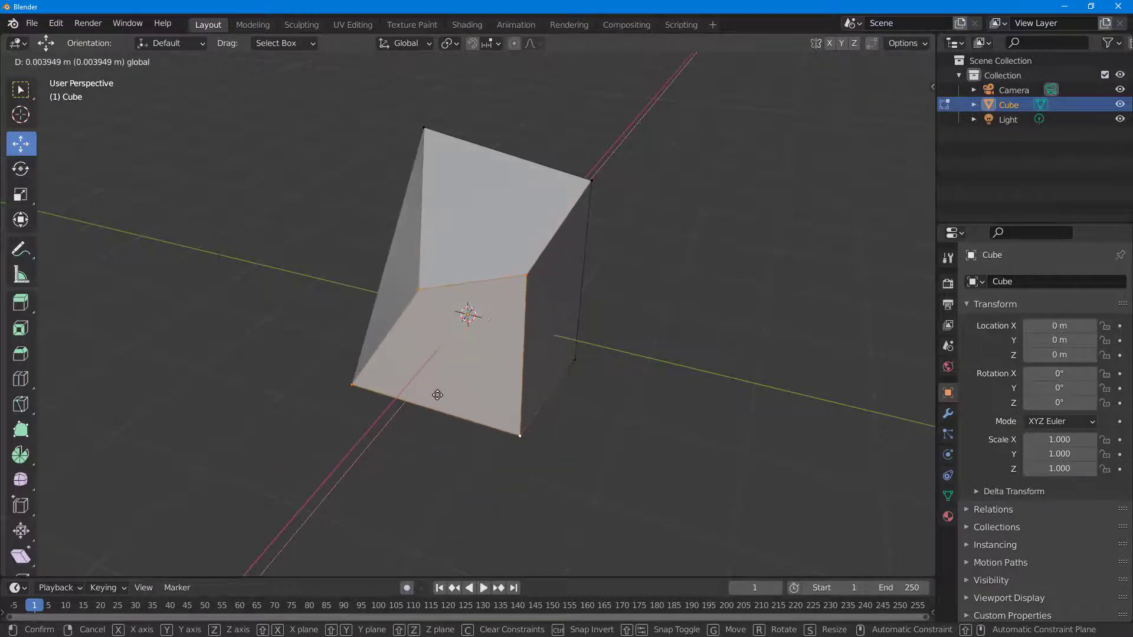
{"action": "left_click", "coordinate": [472, 367]}
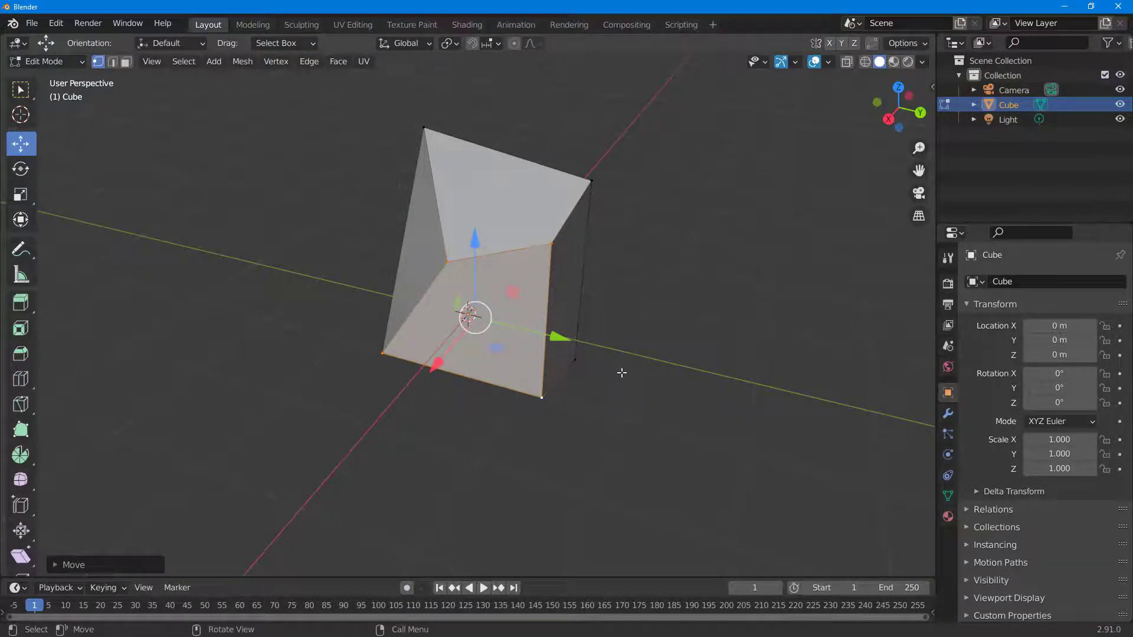
{"action": "left_click", "coordinate": [594, 387]}
{"action": "scroll", "coordinate": [467, 272], "scroll_direction": "up", "scroll_amount": 3}
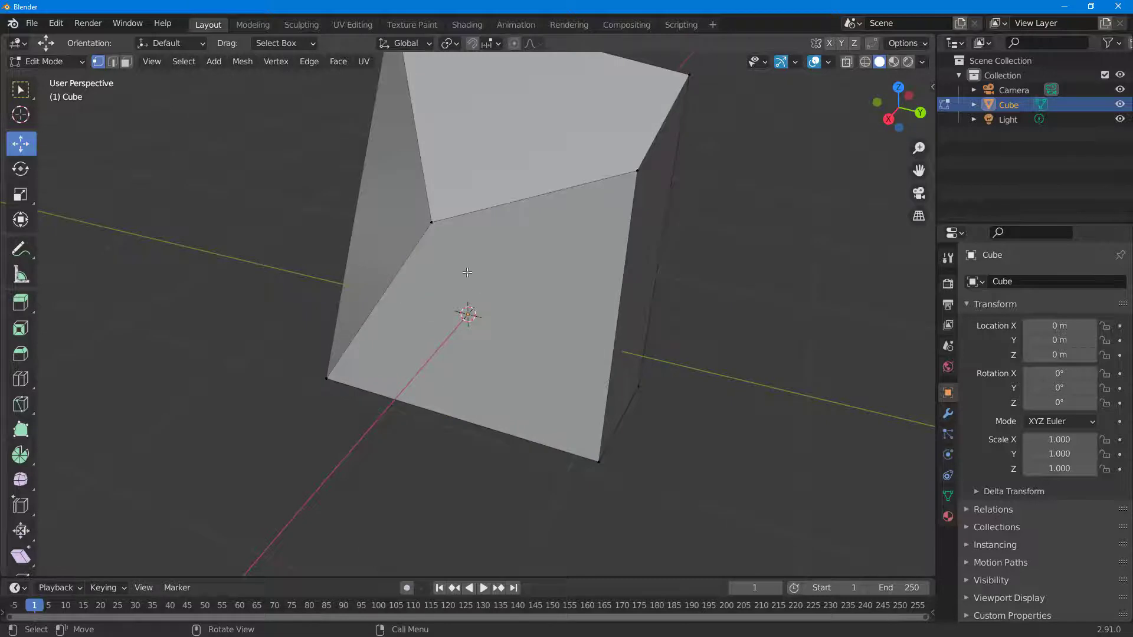
Randomly displace the selected vertex with Randomize Vertices from the Vertex context menu.
{"action": "right_click", "coordinate": [435, 221]}
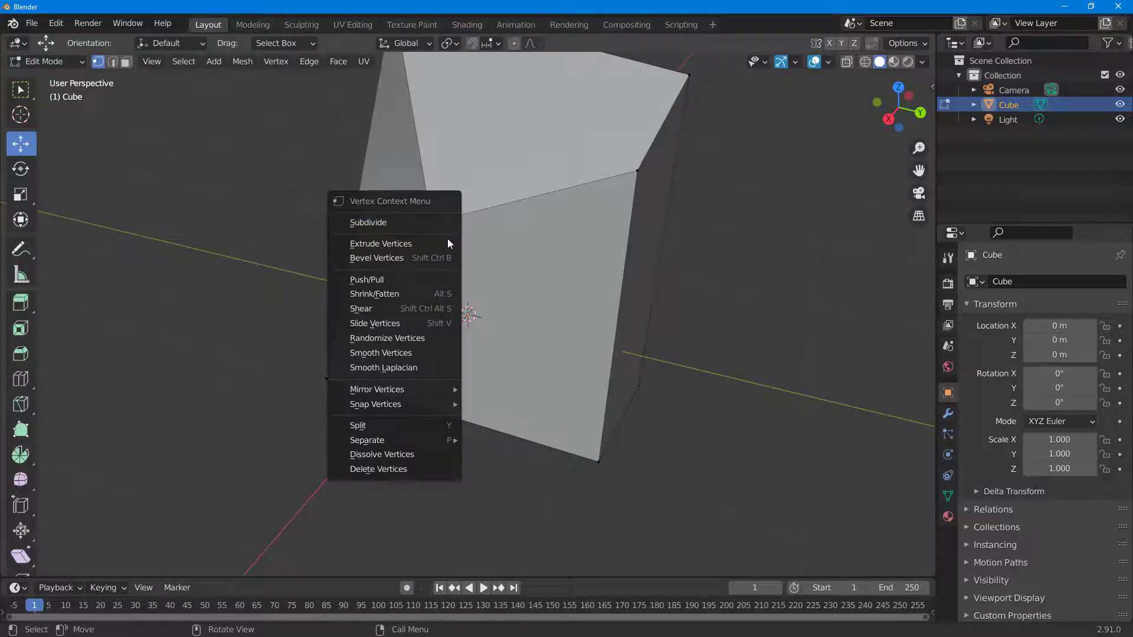
{"action": "left_click", "coordinate": [446, 338]}
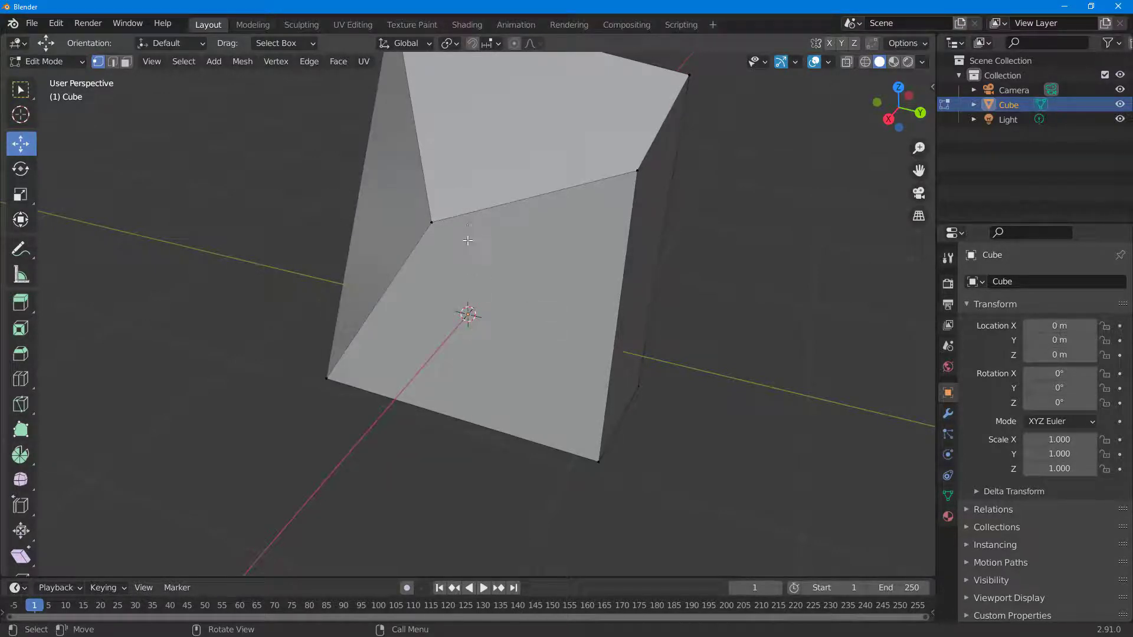
{"action": "key", "text": "2"}
Select the top edge and view its Edge context menu, then select the front face.
{"action": "left_click", "coordinate": [475, 209]}
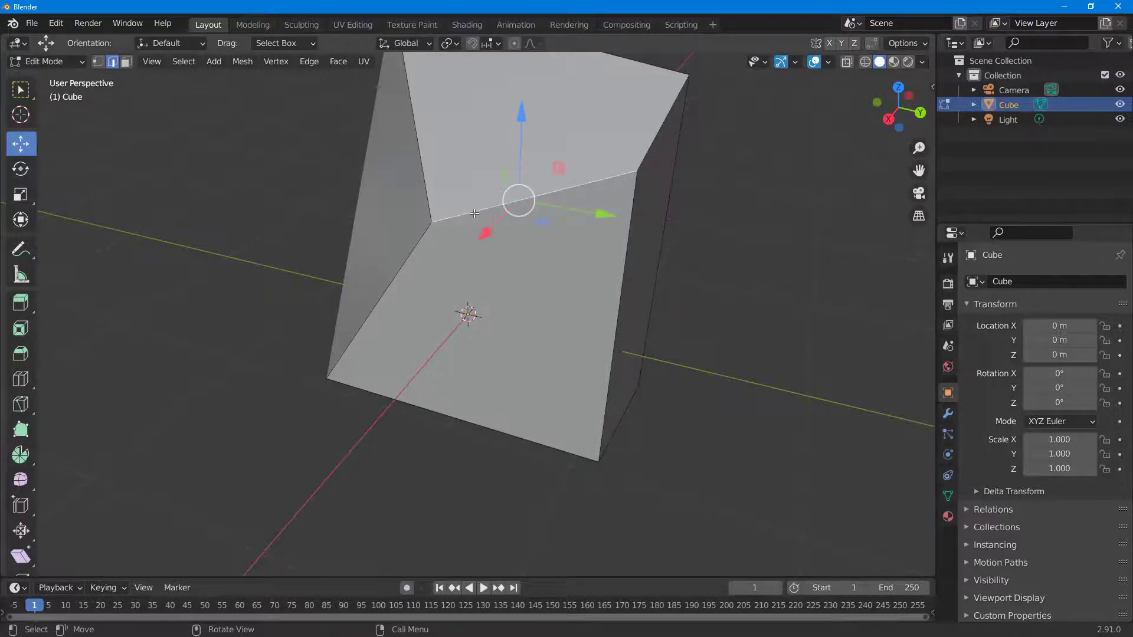
{"action": "right_click", "coordinate": [474, 212]}
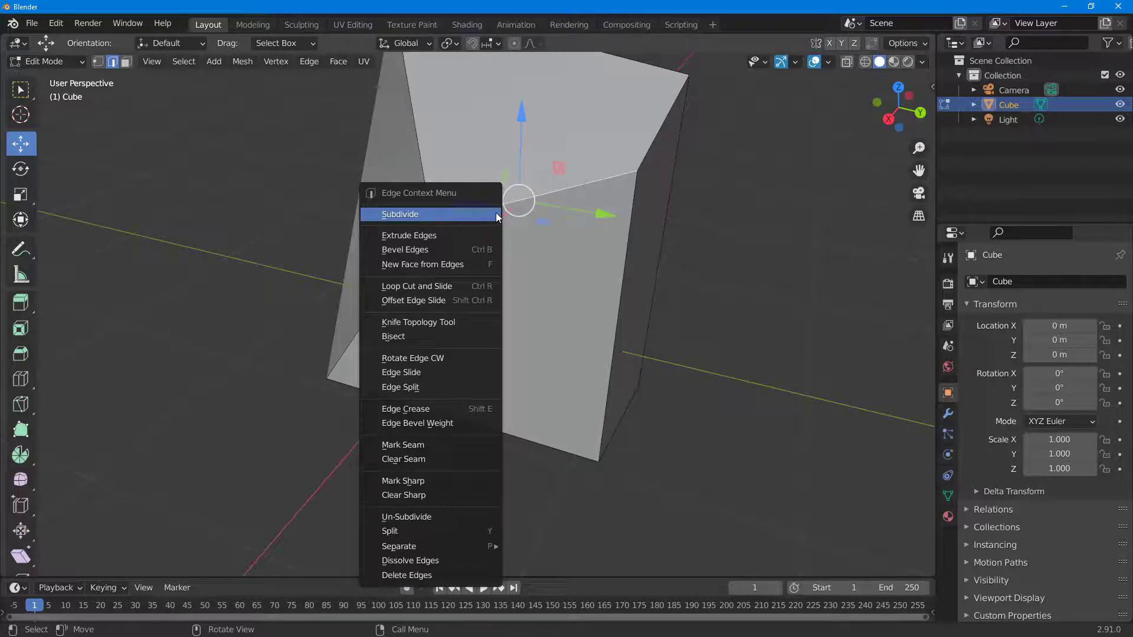
{"action": "key", "text": "Escape"}
{"action": "key", "text": "3"}
{"action": "left_click", "coordinate": [545, 279]}
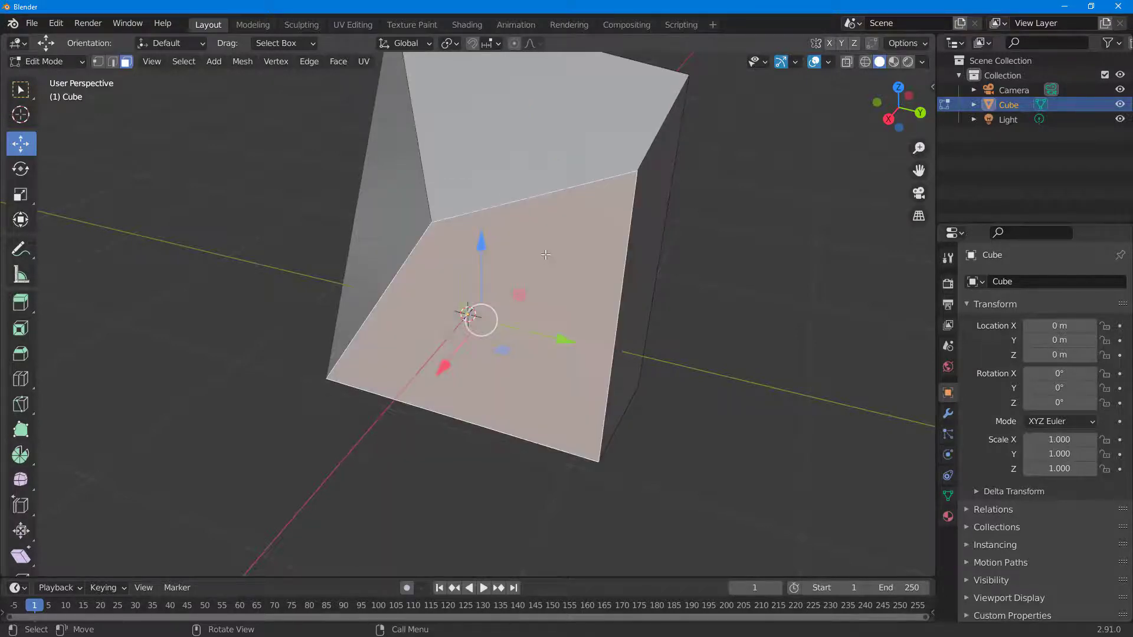
View the Face context menu and the Ctrl+V Vertex menu, then return to vertex select mode.
{"action": "right_click", "coordinate": [546, 258]}
{"action": "key", "text": "ctrl"}
{"action": "key", "text": "ctrl+v"}
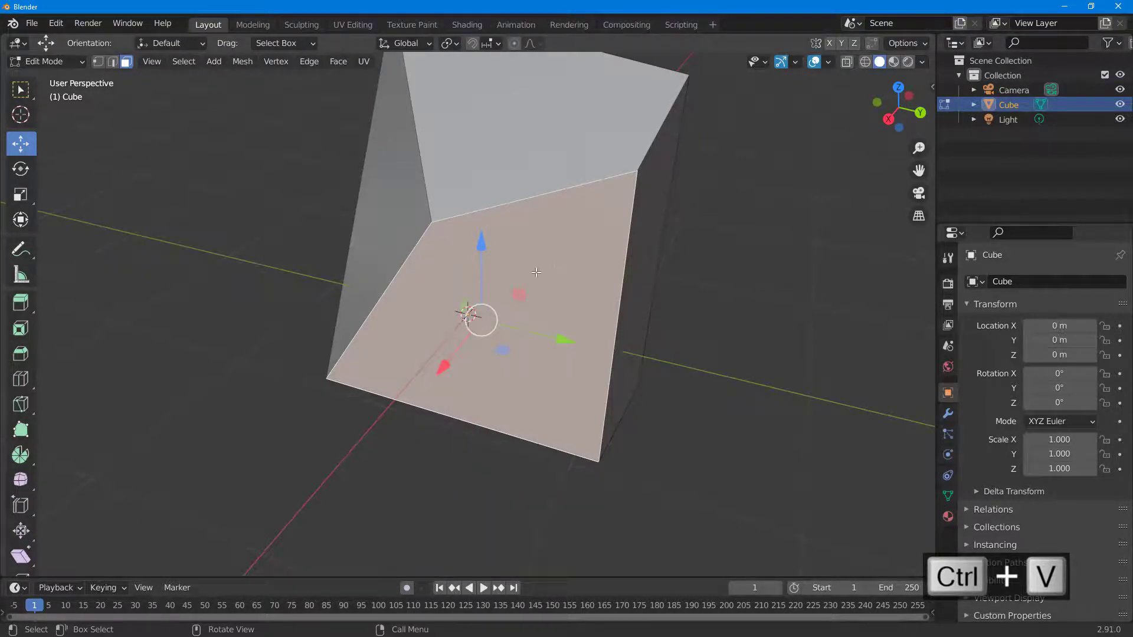
{"action": "key", "text": "1"}
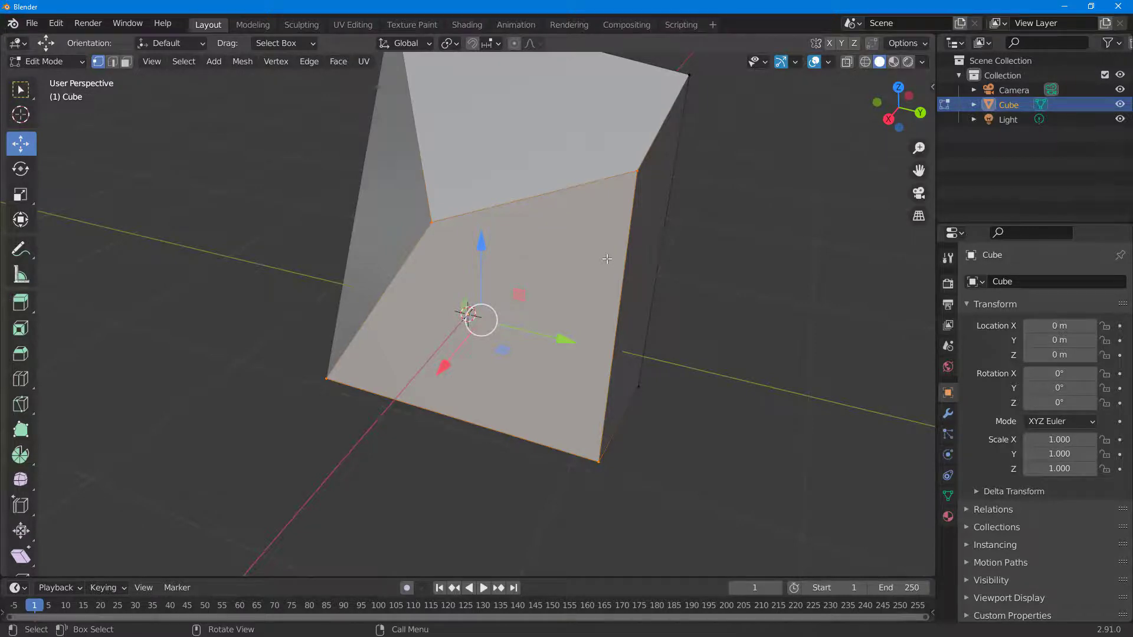
Switch to edge select mode and select the edge where the top and front faces meet.
{"action": "key", "text": "ctrl+v"}
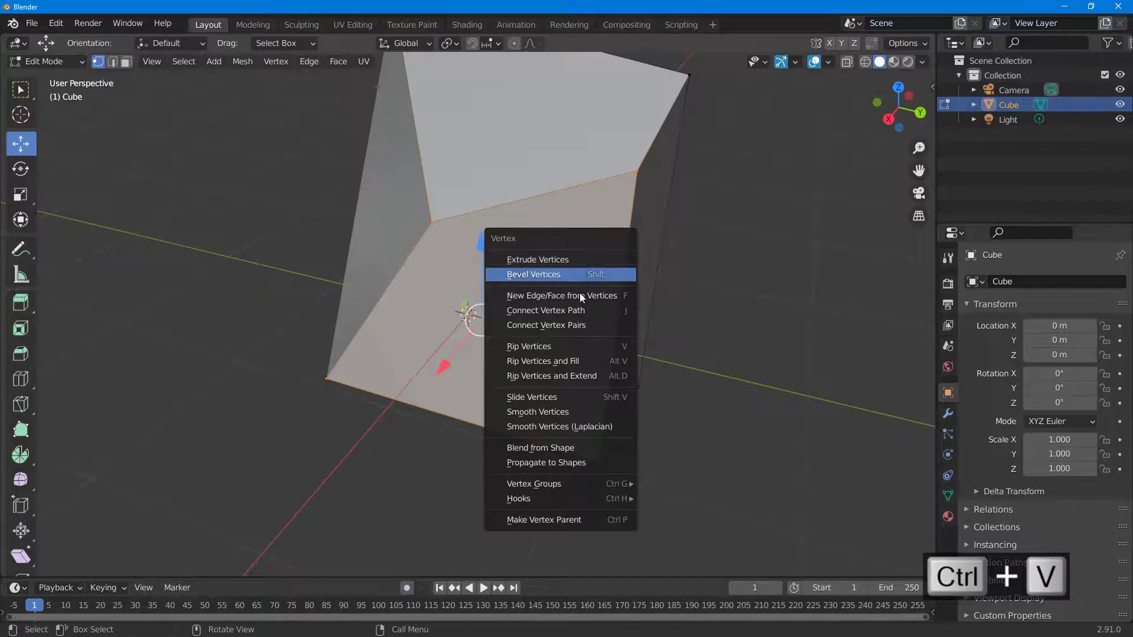
{"action": "left_click", "coordinate": [682, 219]}
{"action": "key", "text": "2"}
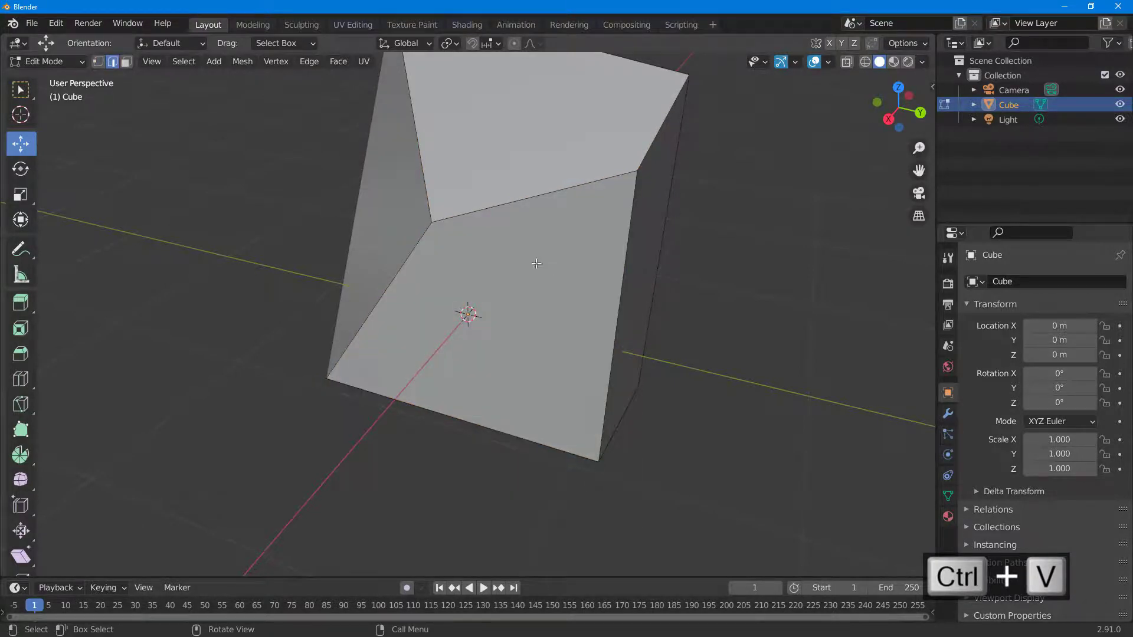
{"action": "left_click", "coordinate": [507, 206]}
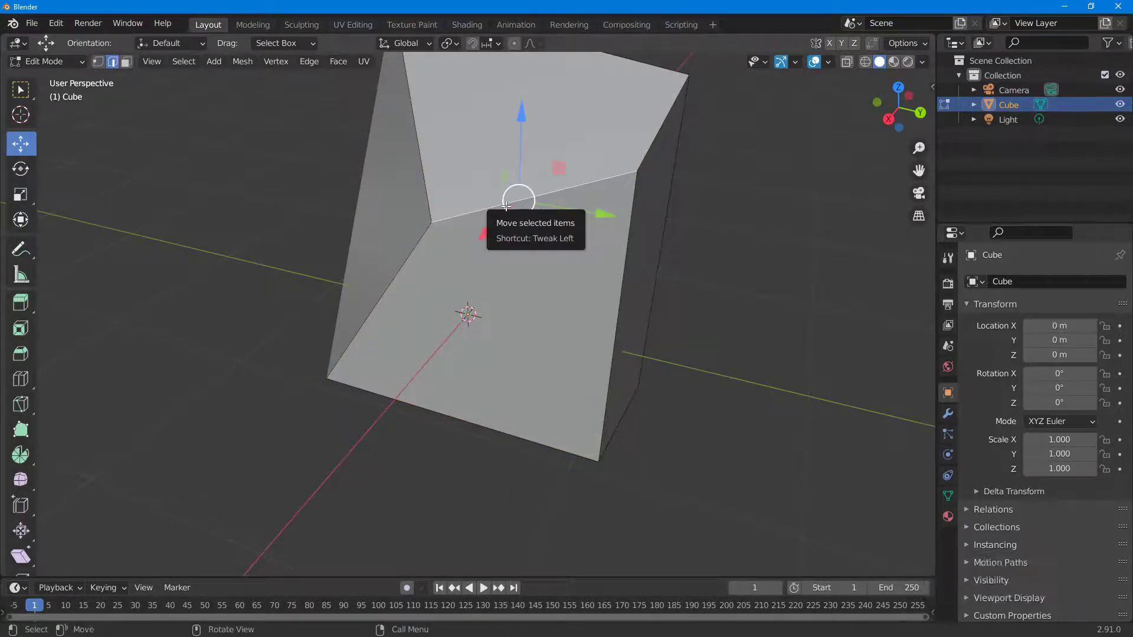
Extrude that edge's vertices in place with Extrude Vertices, then clear the selection.
{"action": "key", "text": "ctrl+v"}
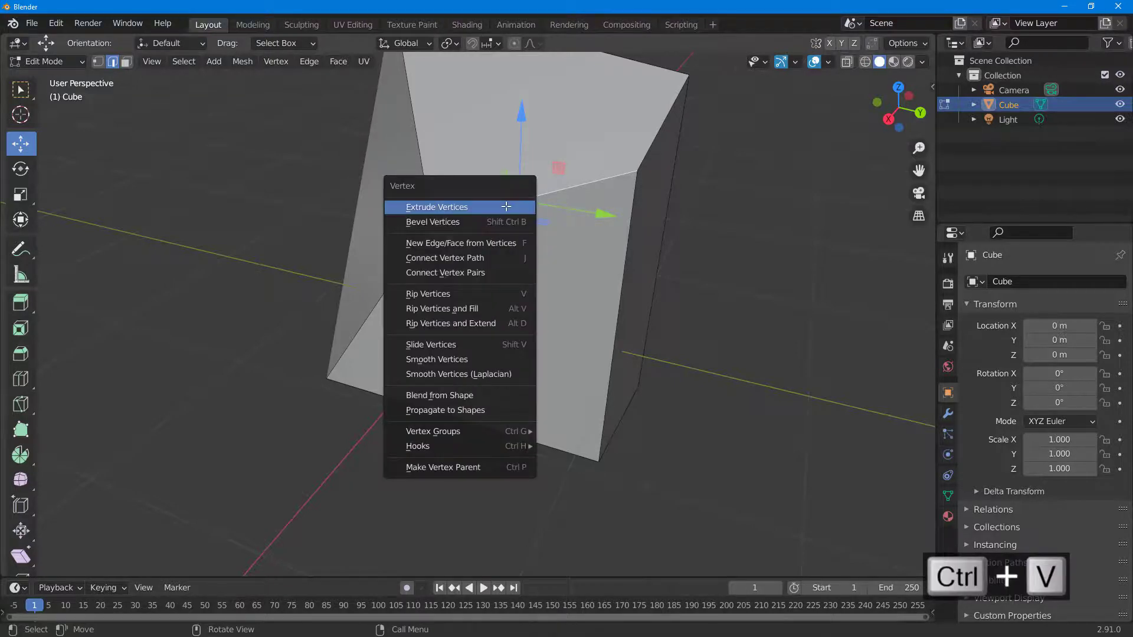
{"action": "left_click", "coordinate": [507, 207]}
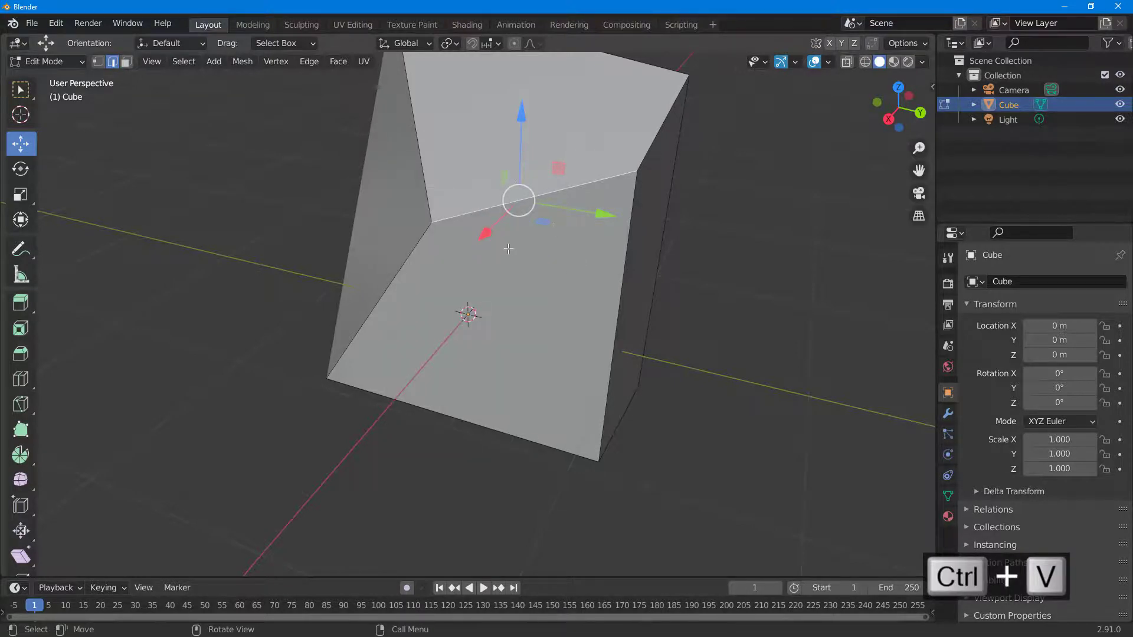
{"action": "middle_click_drag", "start_coordinate": [670, 233], "coordinate": [751, 260]}
{"action": "left_click", "coordinate": [751, 260]}
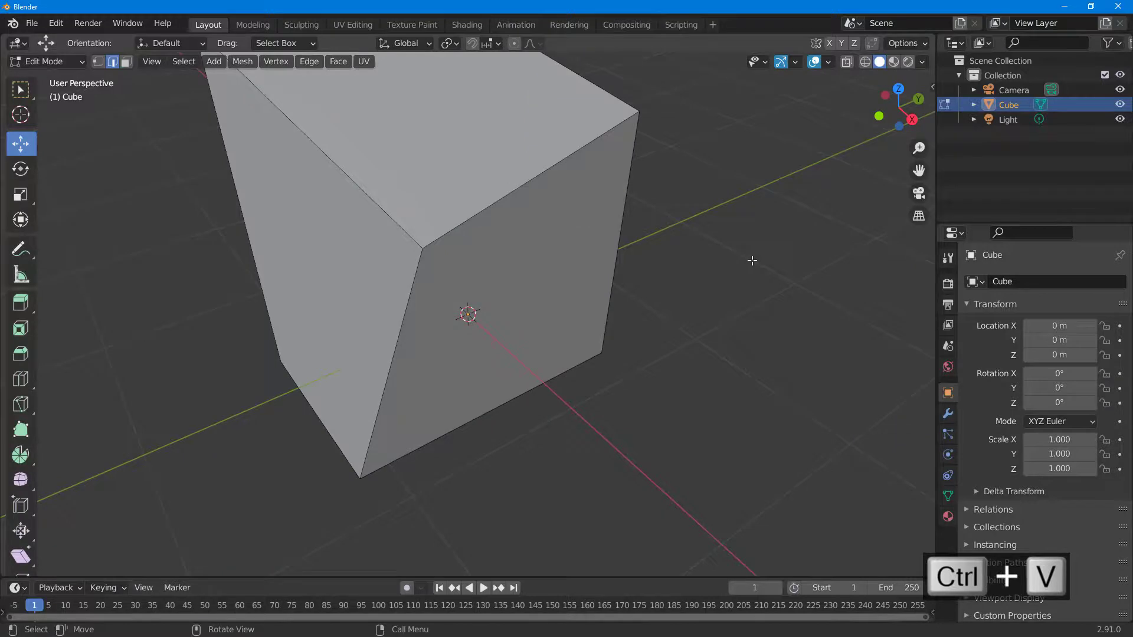